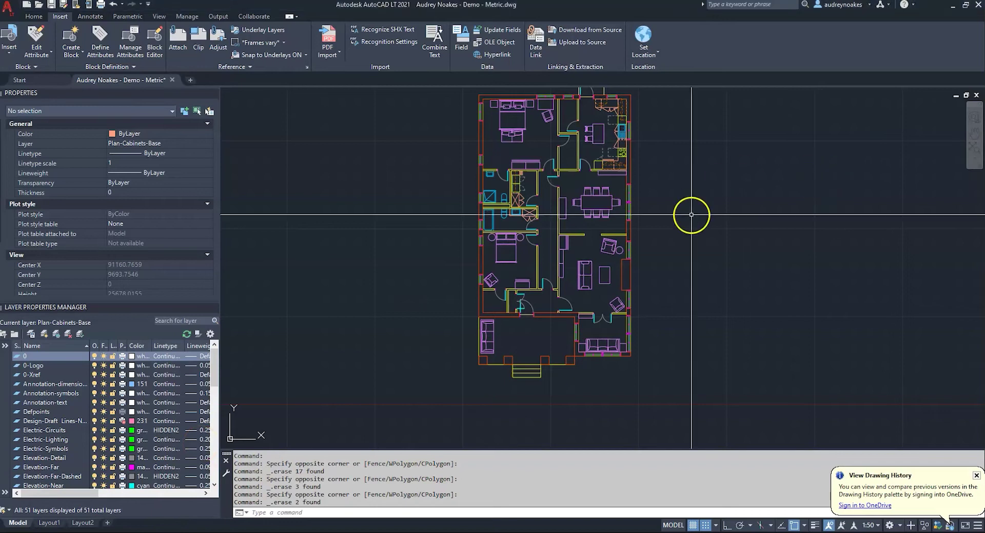
Zoom out, recentre and zoom back in so the whole plan with the entry steps fits
{"action": "scroll", "coordinate": [688, 223], "scroll_direction": "down", "scroll_amount": 2}
{"action": "middle_click_drag", "start_coordinate": [688, 223], "coordinate": [583, 238]}
{"action": "scroll", "coordinate": [567, 147], "scroll_direction": "up", "scroll_amount": 2}
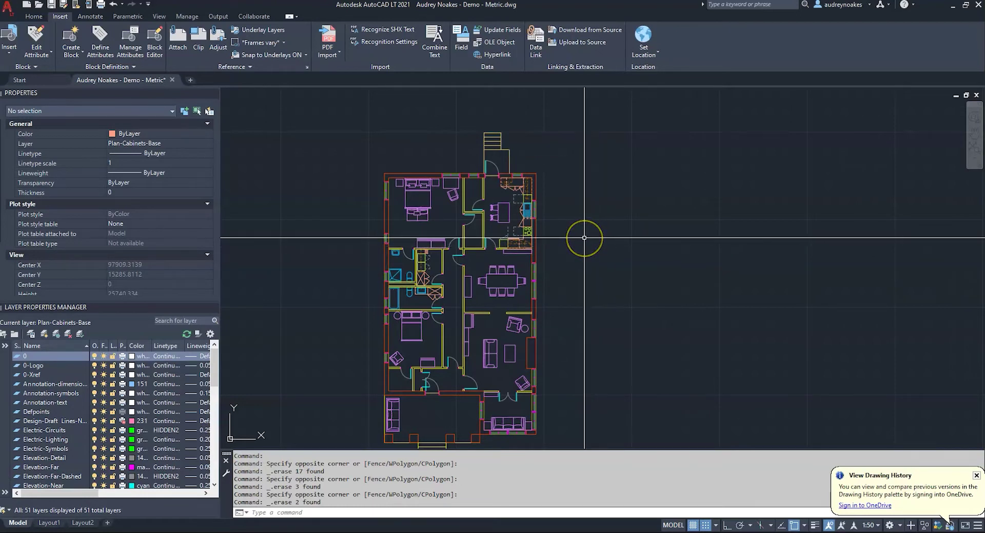
Run PURGE and expand the unused Blocks, Dimension Styles and Layers lists
{"action": "type", "text": "purge"}
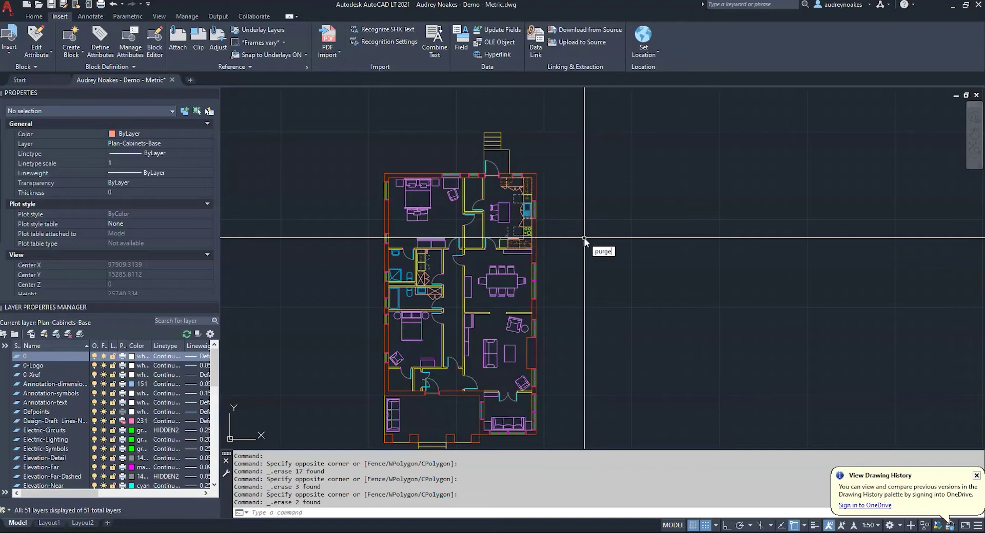
{"action": "key", "text": "Return"}
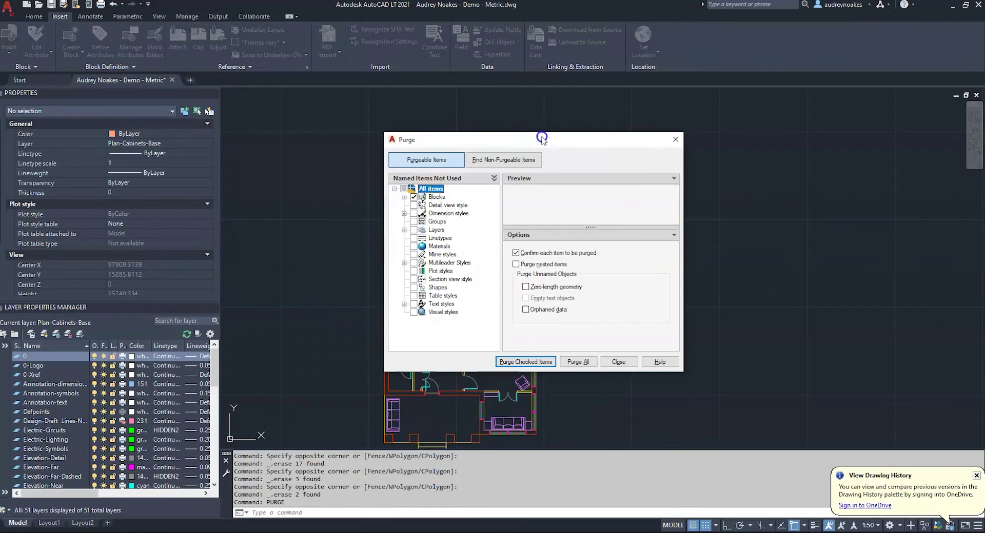
{"action": "left_click", "coordinate": [404, 197]}
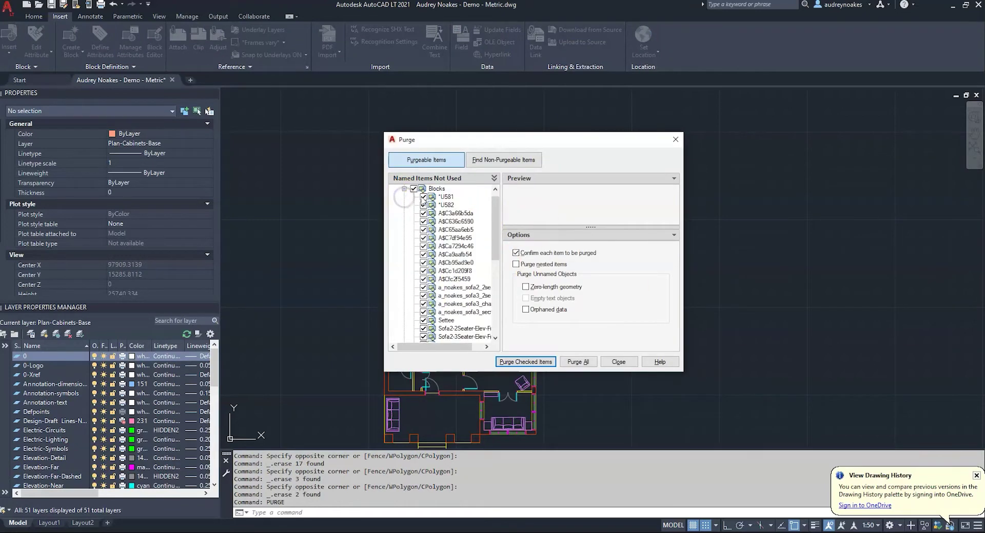
{"action": "scroll", "coordinate": [435, 322], "scroll_direction": "down", "scroll_amount": 4}
{"action": "scroll", "coordinate": [466, 211], "scroll_direction": "down", "scroll_amount": 2}
{"action": "scroll", "coordinate": [464, 246], "scroll_direction": "up", "scroll_amount": 3}
{"action": "scroll", "coordinate": [464, 256], "scroll_direction": "down", "scroll_amount": 3}
{"action": "left_click", "coordinate": [404, 271]}
{"action": "left_click", "coordinate": [404, 296]}
{"action": "scroll", "coordinate": [420, 308], "scroll_direction": "down", "scroll_amount": 2}
Mark the Elevation layers and the Annotative multileader style, then purge all checked items
{"action": "left_click", "coordinate": [414, 247]}
{"action": "scroll", "coordinate": [404, 294], "scroll_direction": "down", "scroll_amount": 1}
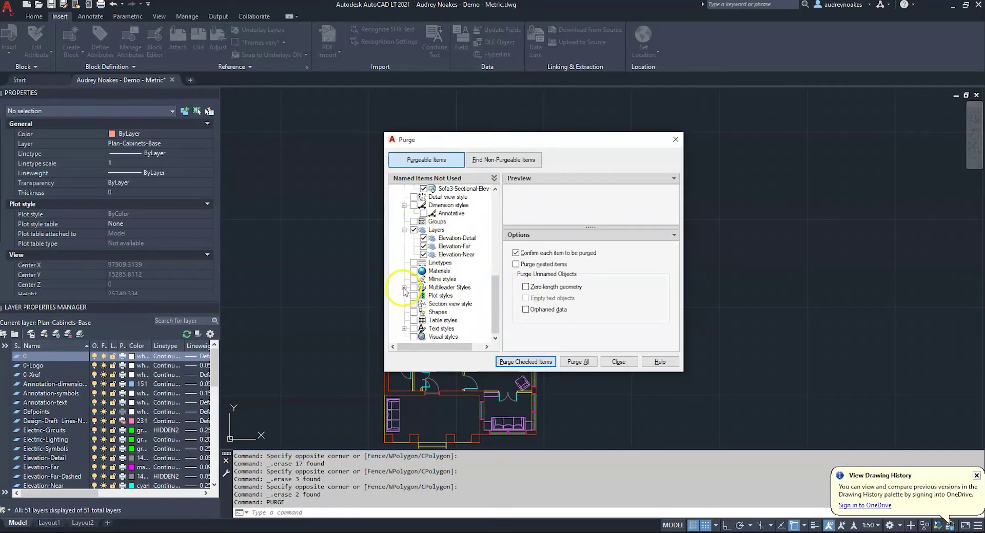
{"action": "left_click", "coordinate": [404, 287]}
{"action": "left_click", "coordinate": [422, 296]}
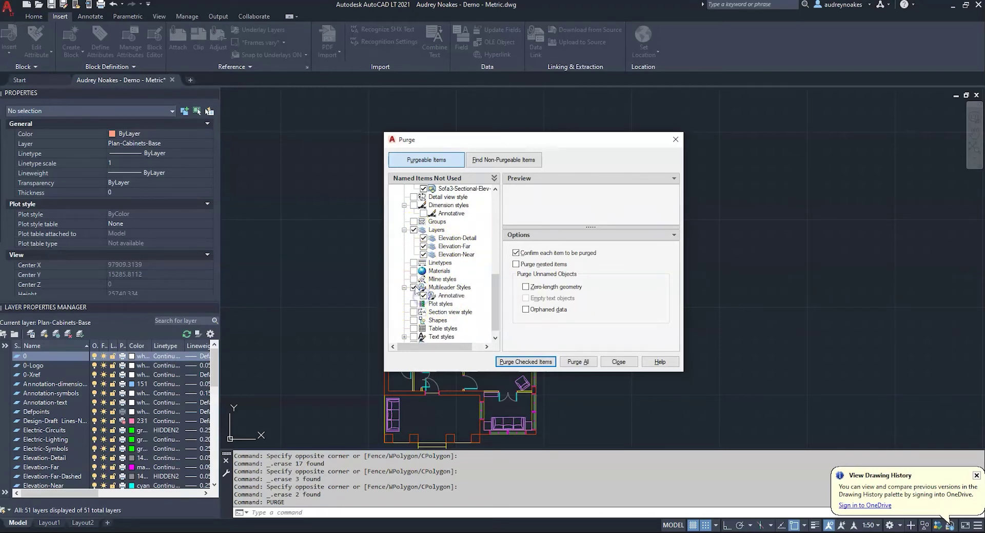
{"action": "scroll", "coordinate": [418, 297], "scroll_direction": "up", "scroll_amount": 2}
{"action": "scroll", "coordinate": [460, 258], "scroll_direction": "up", "scroll_amount": 2}
{"action": "scroll", "coordinate": [460, 259], "scroll_direction": "up", "scroll_amount": 5}
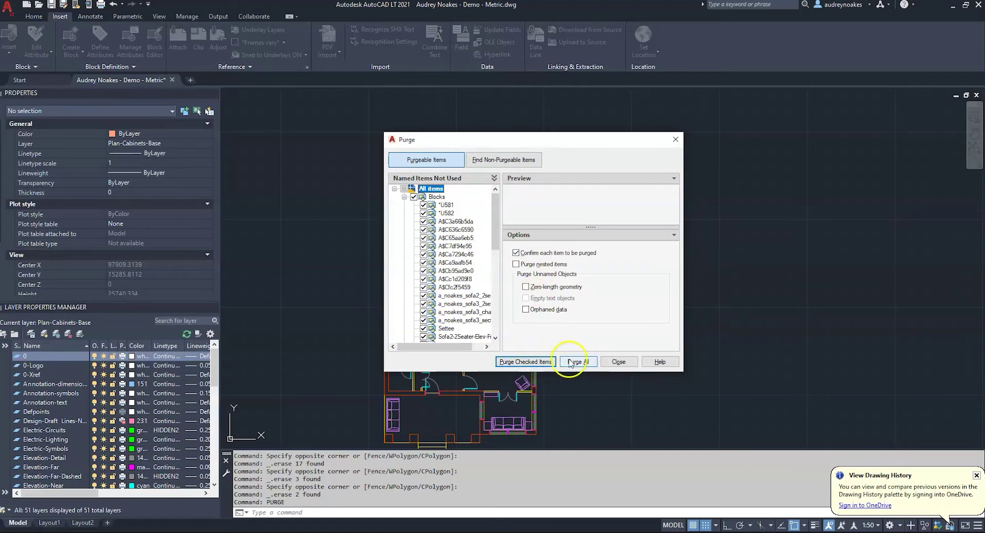
{"action": "left_click", "coordinate": [530, 363]}
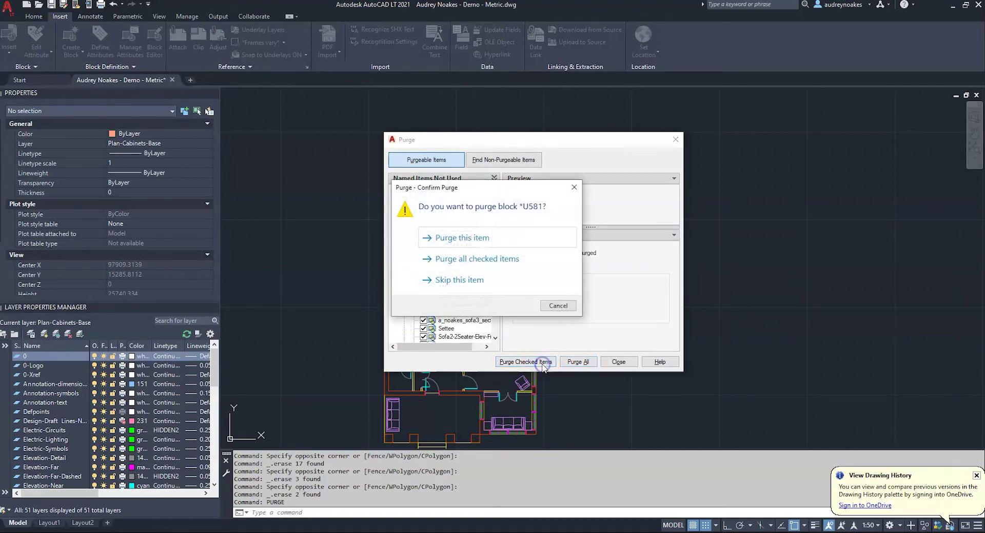
{"action": "left_click", "coordinate": [505, 259]}
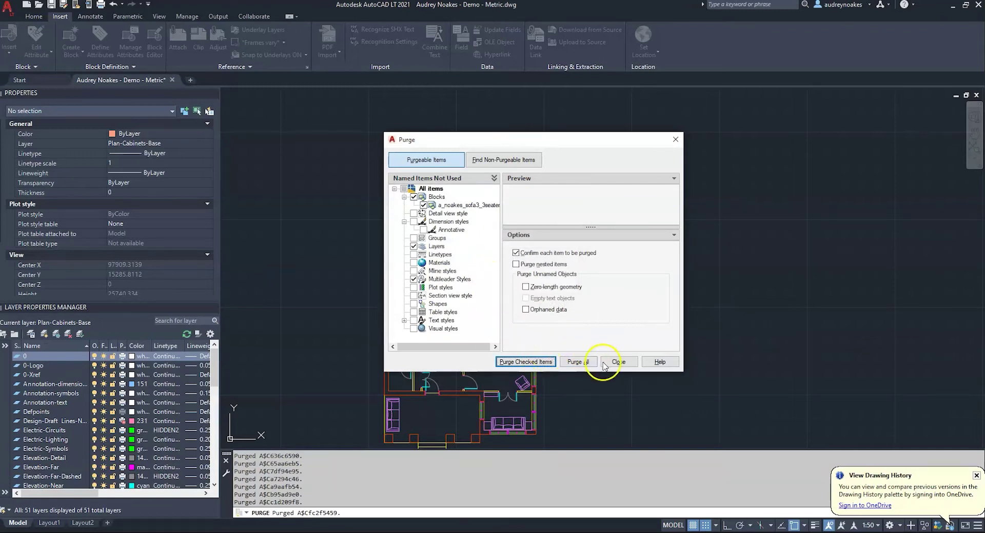
{"action": "left_click", "coordinate": [618, 361]}
Zoom in on the red boundary-gap circle and nearby doorway, then zoom back out
{"action": "scroll", "coordinate": [288, 234], "scroll_direction": "down", "scroll_amount": 2}
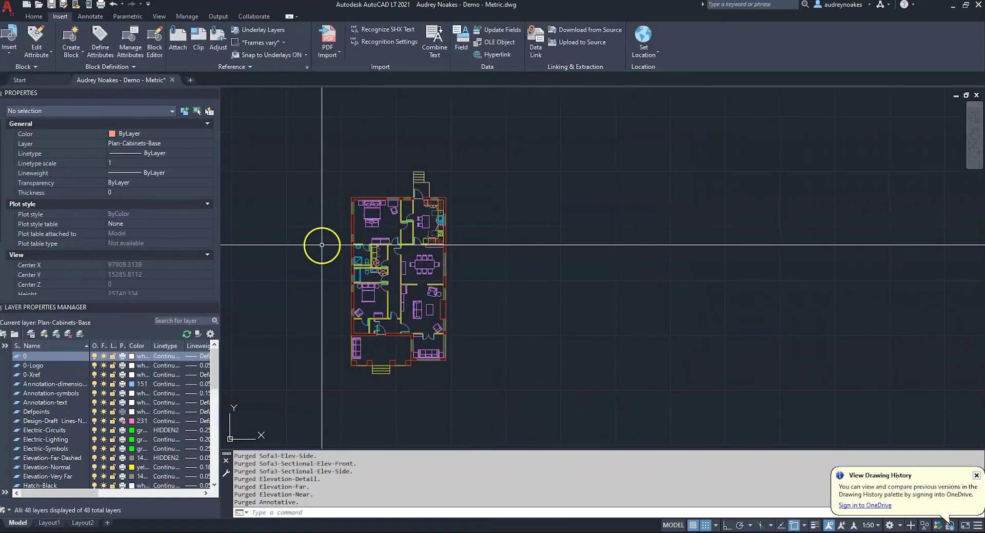
{"action": "middle_click_drag", "start_coordinate": [313, 244], "coordinate": [397, 237]}
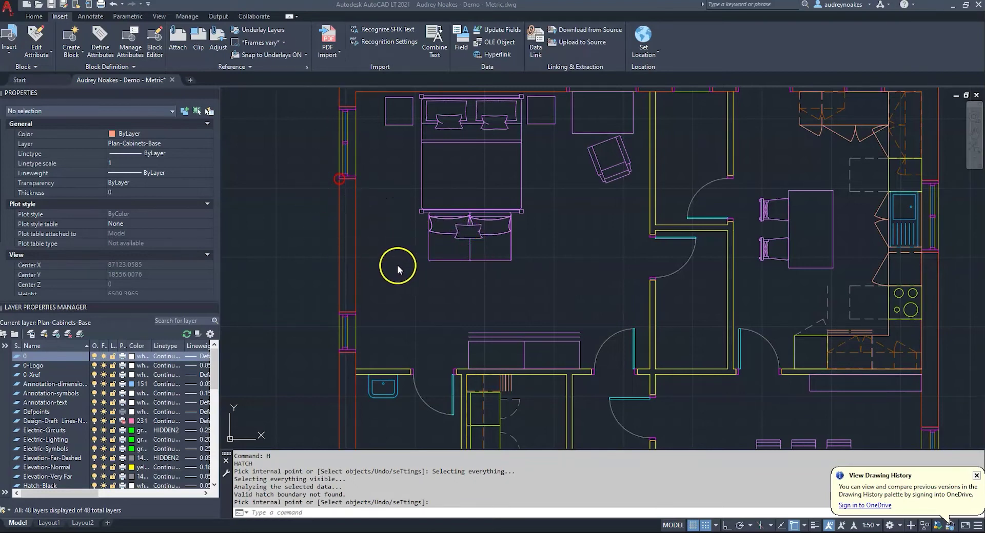
{"action": "scroll", "coordinate": [331, 174], "scroll_direction": "up", "scroll_amount": 8}
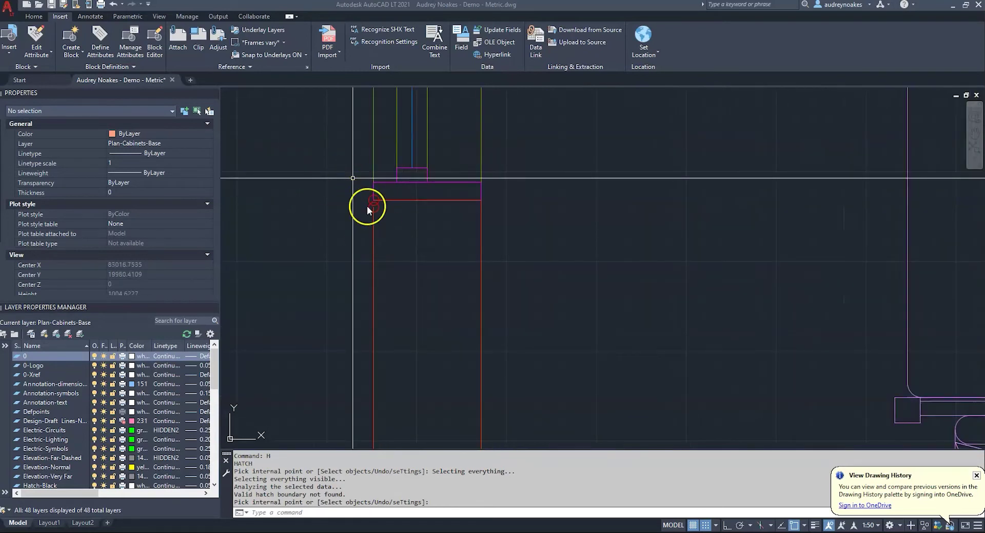
{"action": "scroll", "coordinate": [369, 226], "scroll_direction": "down", "scroll_amount": 12}
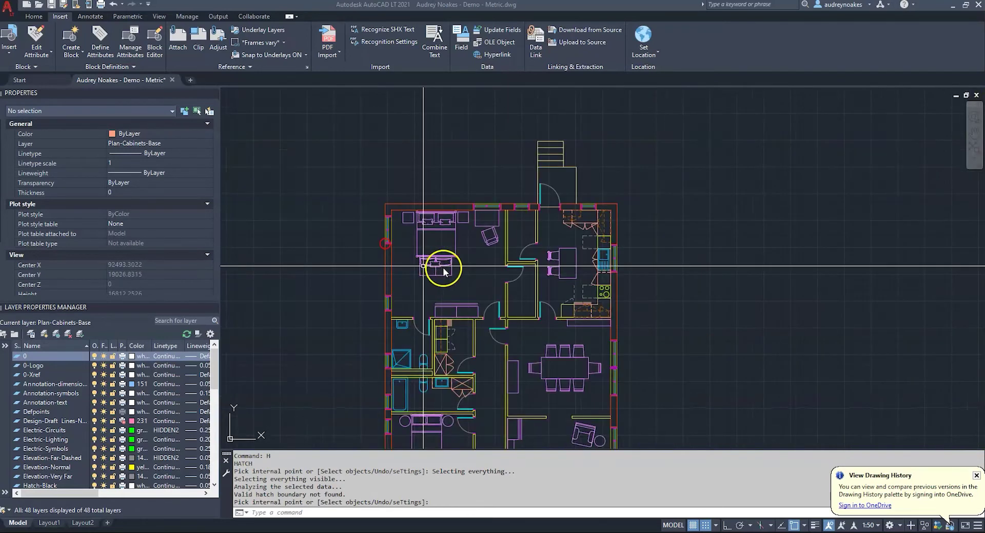
{"action": "scroll", "coordinate": [397, 257], "scroll_direction": "up", "scroll_amount": 8}
{"action": "scroll", "coordinate": [359, 215], "scroll_direction": "down", "scroll_amount": 9}
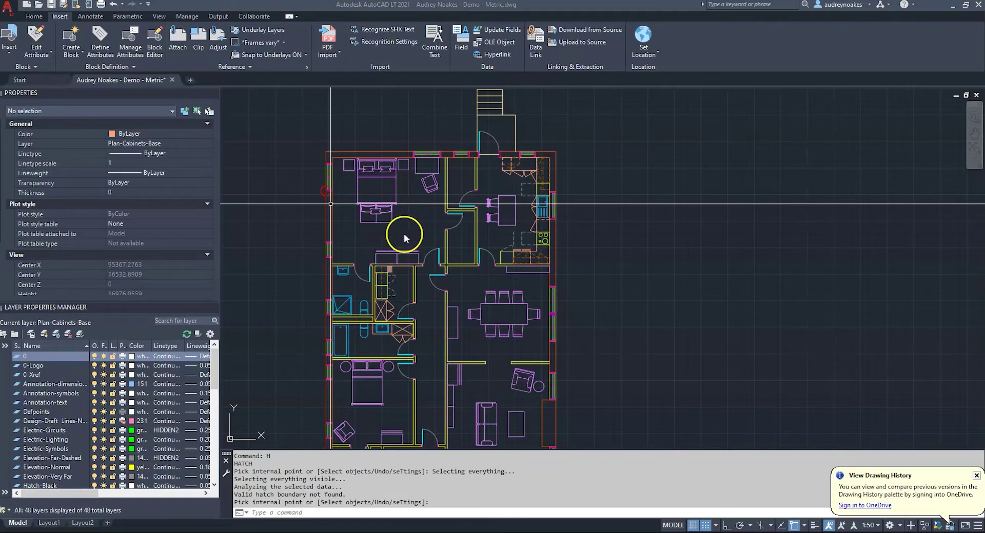
{"action": "scroll", "coordinate": [438, 239], "scroll_direction": "up", "scroll_amount": 8}
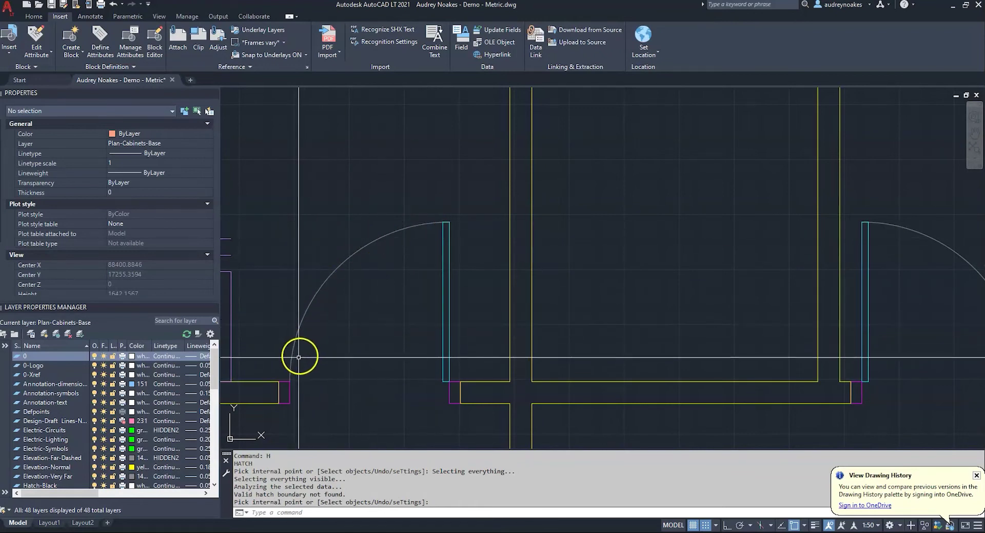
{"action": "scroll", "coordinate": [347, 314], "scroll_direction": "down", "scroll_amount": 2}
{"action": "scroll", "coordinate": [405, 308], "scroll_direction": "down", "scroll_amount": 6}
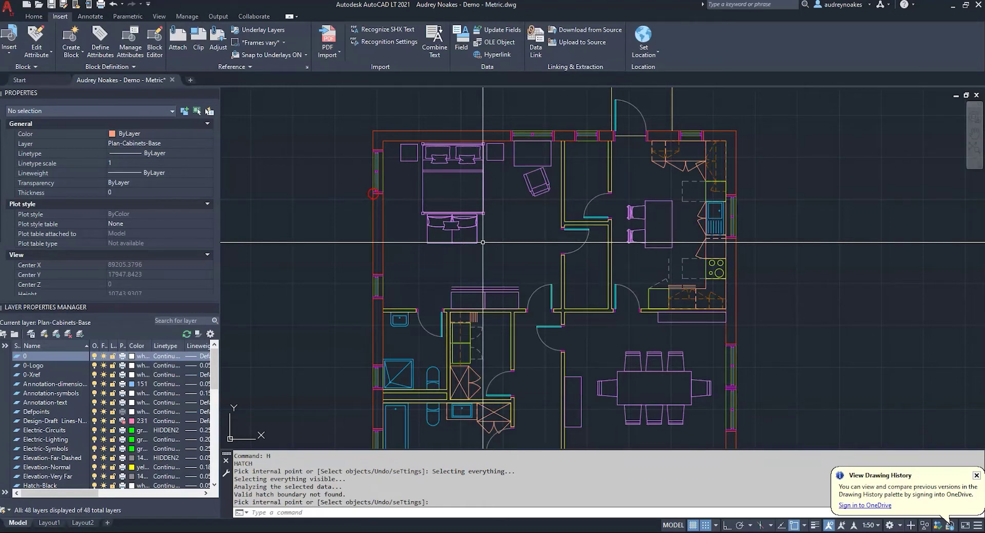
Pick several internal points in the bedroom for the hatch, then regenerate with REGEN
{"action": "left_click", "coordinate": [480, 232]}
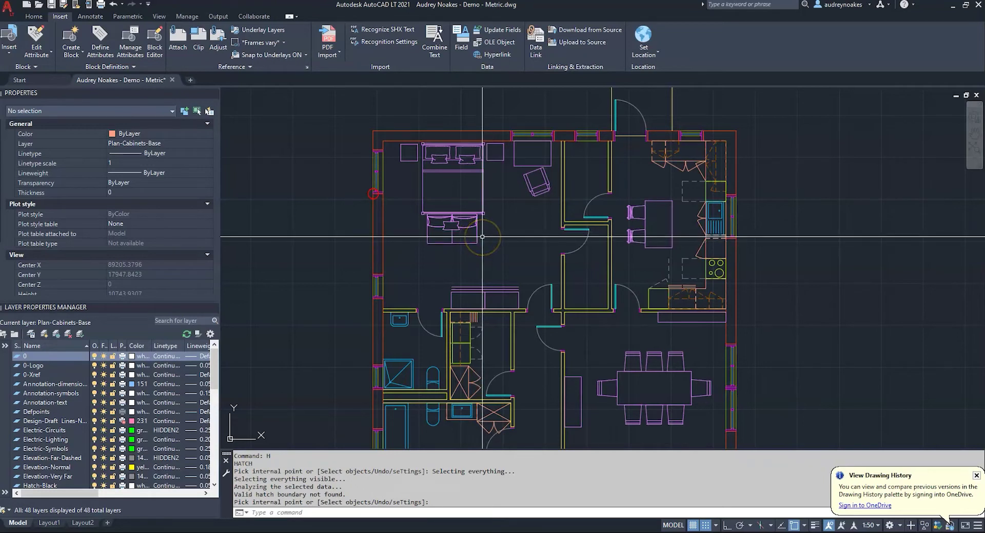
{"action": "left_click", "coordinate": [483, 233]}
{"action": "left_click", "coordinate": [476, 237]}
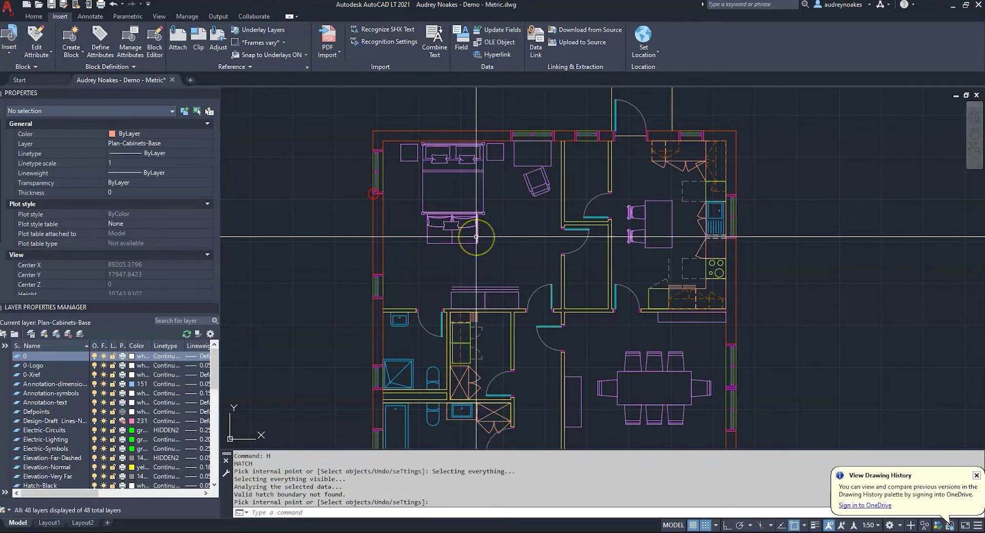
{"action": "left_click", "coordinate": [502, 244]}
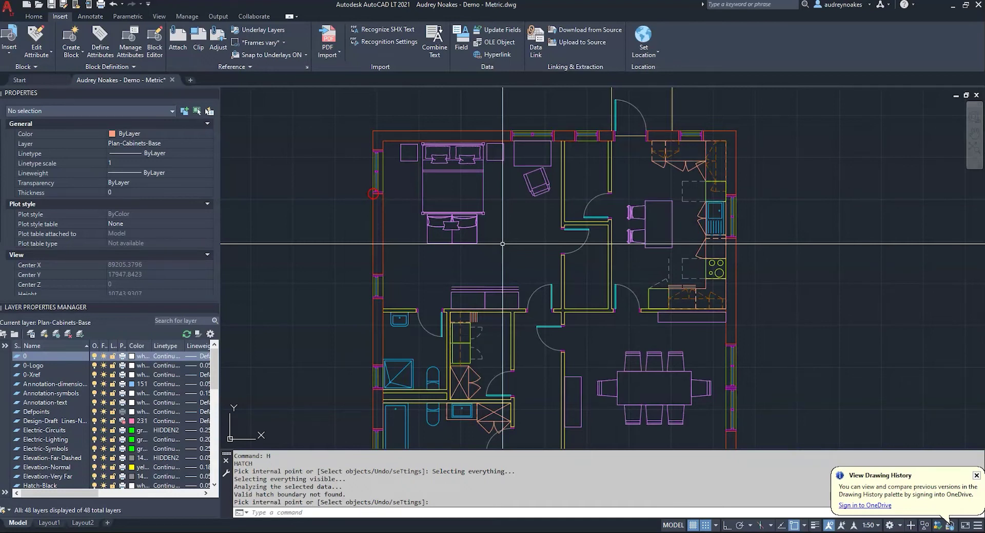
{"action": "type", "text": "REGEN"}
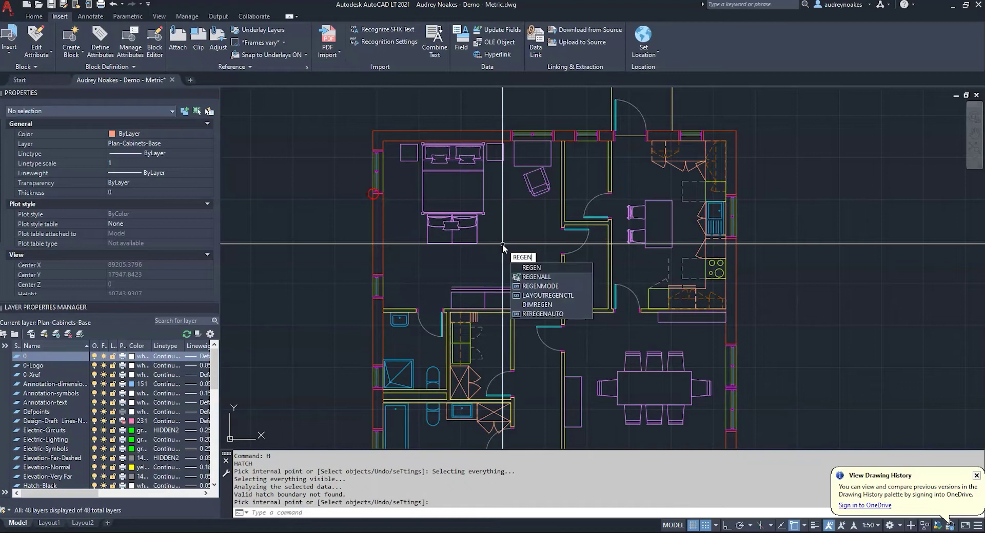
{"action": "key", "text": "Return"}
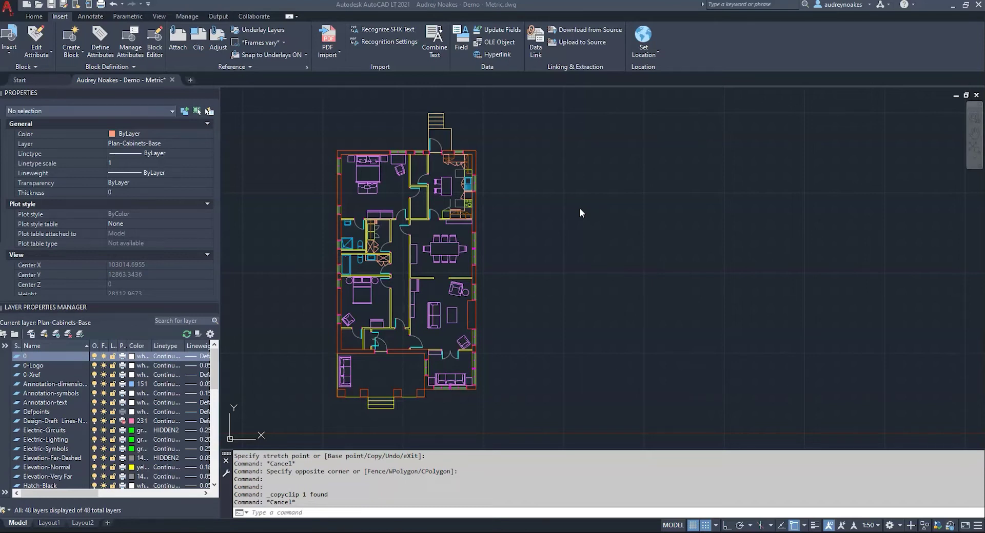
Run ZOOM Extents to reveal the stray arched object far from the floor plan
{"action": "type", "text": "ZOOM"}
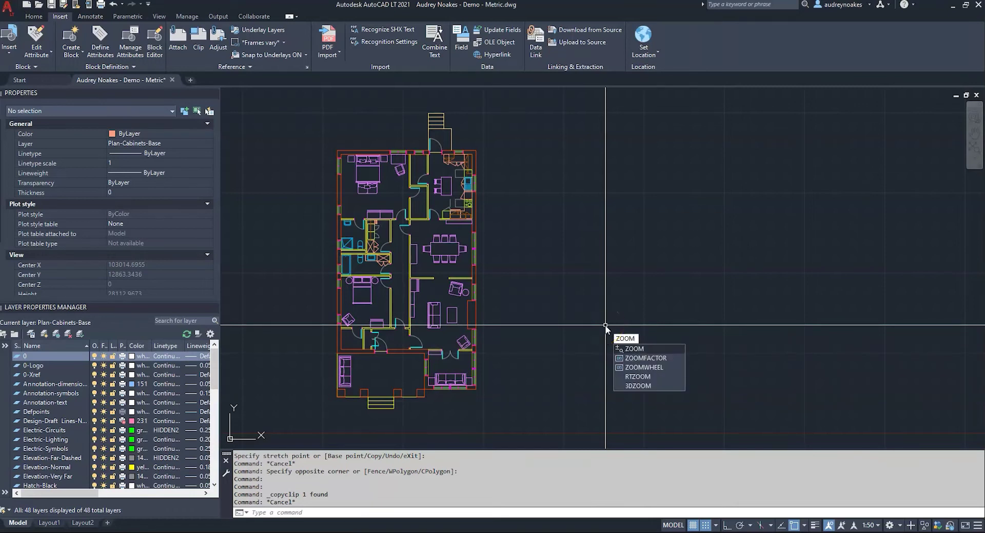
{"action": "key", "text": "Return"}
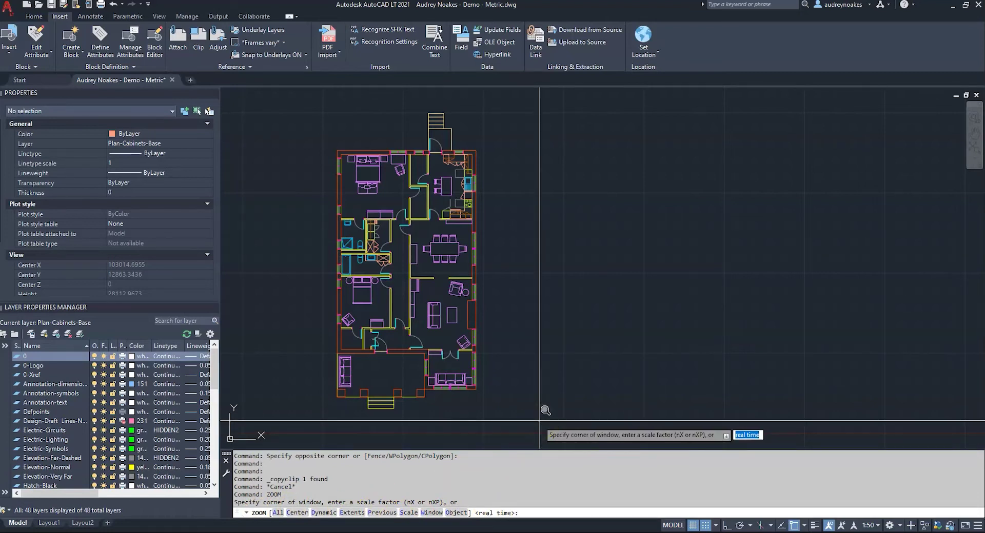
{"action": "type", "text": "e"}
{"action": "key", "text": "Return"}
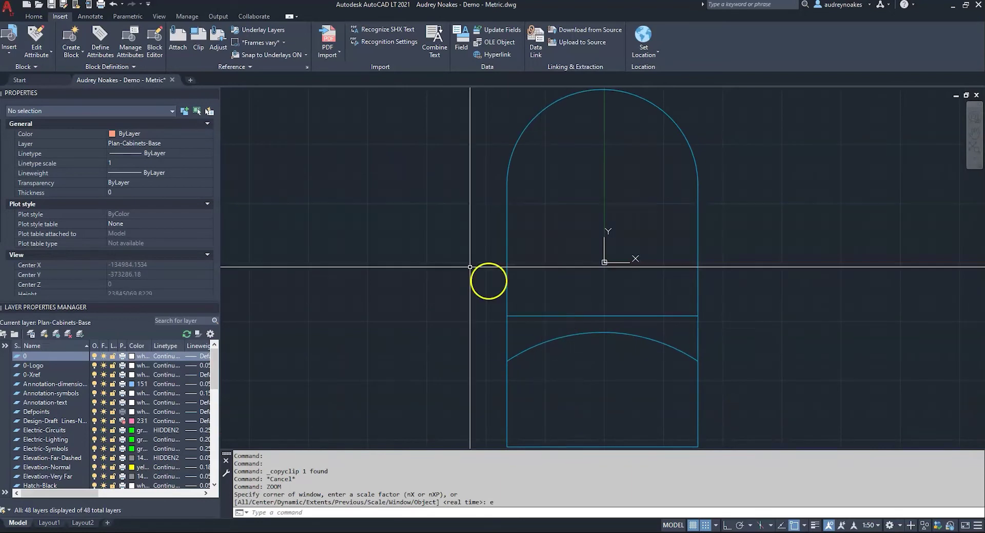
Pan and zoom around the drawing to locate the stray arch-shaped block
{"action": "scroll", "coordinate": [472, 338], "scroll_direction": "down", "scroll_amount": 4}
{"action": "middle_click_drag", "start_coordinate": [504, 341], "coordinate": [383, 315]}
{"action": "left_click", "coordinate": [417, 319]}
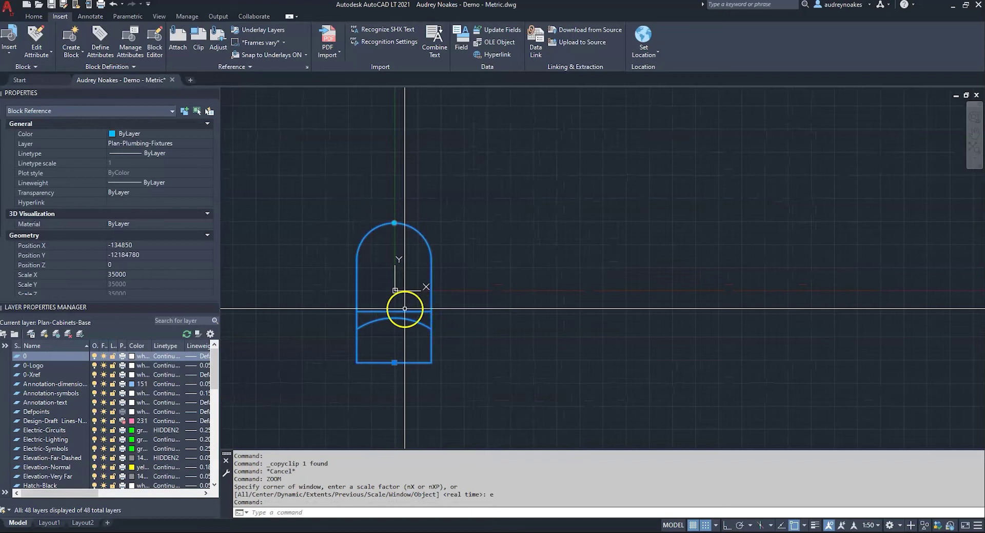
{"action": "scroll", "coordinate": [394, 328], "scroll_direction": "down", "scroll_amount": 2}
{"action": "scroll", "coordinate": [395, 302], "scroll_direction": "up", "scroll_amount": 4}
{"action": "key", "text": "Escape"}
{"action": "scroll", "coordinate": [392, 313], "scroll_direction": "down", "scroll_amount": 5}
{"action": "scroll", "coordinate": [428, 340], "scroll_direction": "up", "scroll_amount": 5}
{"action": "scroll", "coordinate": [398, 327], "scroll_direction": "down", "scroll_amount": 6}
{"action": "scroll", "coordinate": [615, 329], "scroll_direction": "up", "scroll_amount": 1}
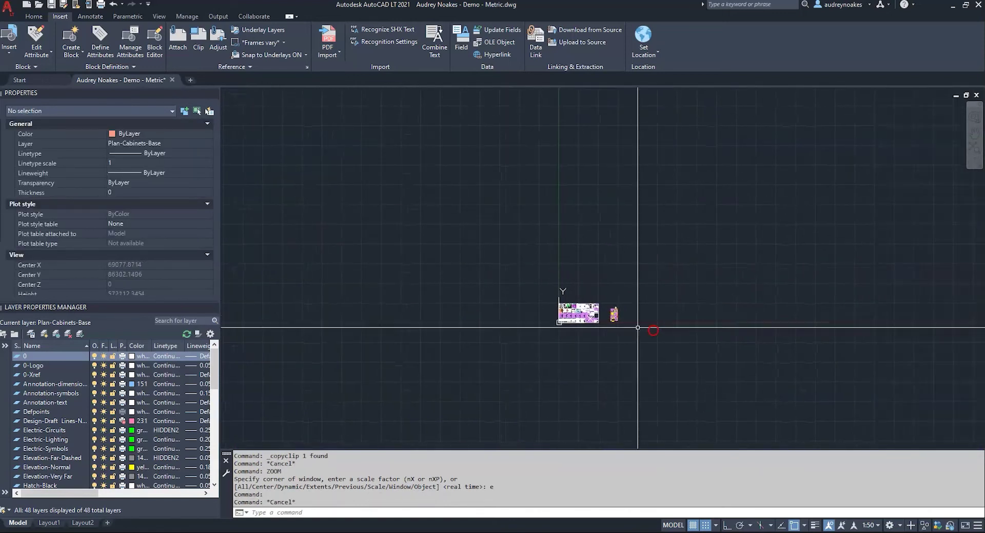
{"action": "scroll", "coordinate": [580, 281], "scroll_direction": "up", "scroll_amount": 10}
{"action": "scroll", "coordinate": [564, 308], "scroll_direction": "down", "scroll_amount": 12}
{"action": "scroll", "coordinate": [668, 364], "scroll_direction": "down", "scroll_amount": 8}
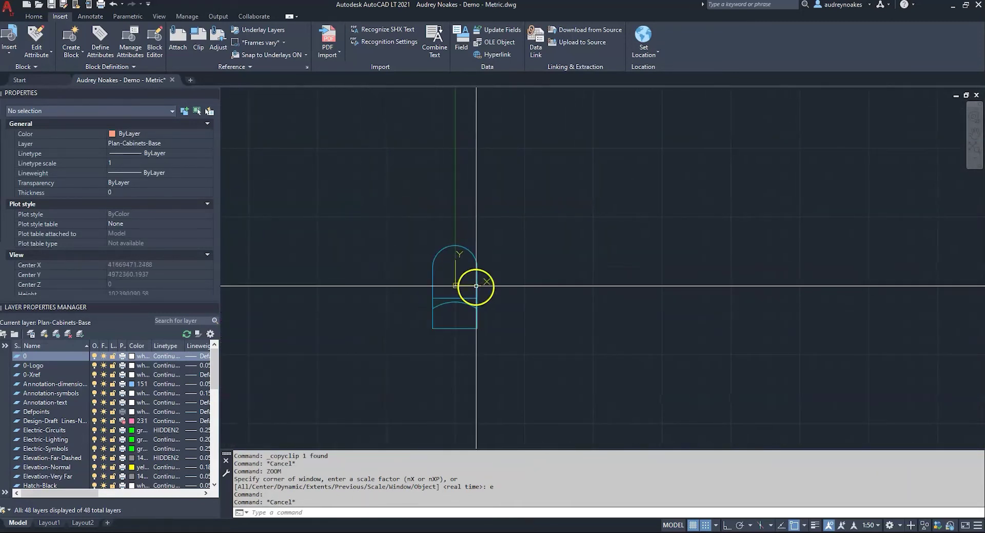
{"action": "scroll", "coordinate": [462, 272], "scroll_direction": "up", "scroll_amount": 8}
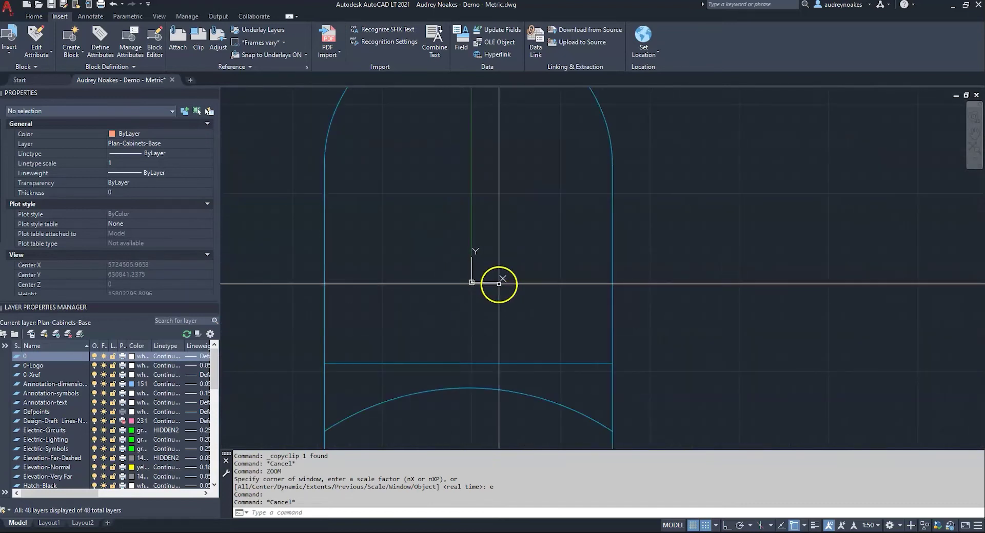
{"action": "scroll", "coordinate": [334, 305], "scroll_direction": "down", "scroll_amount": 10}
{"action": "scroll", "coordinate": [941, 352], "scroll_direction": "up", "scroll_amount": 10}
{"action": "scroll", "coordinate": [933, 335], "scroll_direction": "down", "scroll_amount": 3}
{"action": "mouse_move", "coordinate": [705, 328]}
{"action": "middle_mouse_down"}
{"action": "mouse_move", "coordinate": [746, 274]}
{"action": "mouse_move", "coordinate": [774, 274]}
{"action": "middle_mouse_up"}
{"action": "mouse_move", "coordinate": [411, 309]}
{"action": "middle_mouse_down"}
{"action": "mouse_move", "coordinate": [375, 285]}
{"action": "mouse_move", "coordinate": [635, 384]}
{"action": "mouse_move", "coordinate": [714, 336]}
{"action": "middle_mouse_up"}
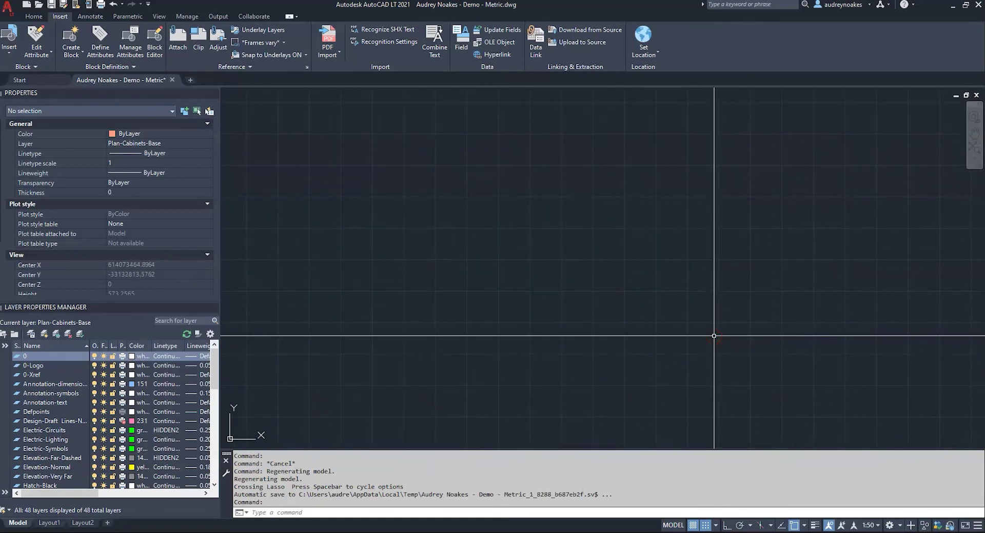
Zoom to extents, select the stray arch-shaped cabinet block and delete it
{"action": "type", "text": "z"}
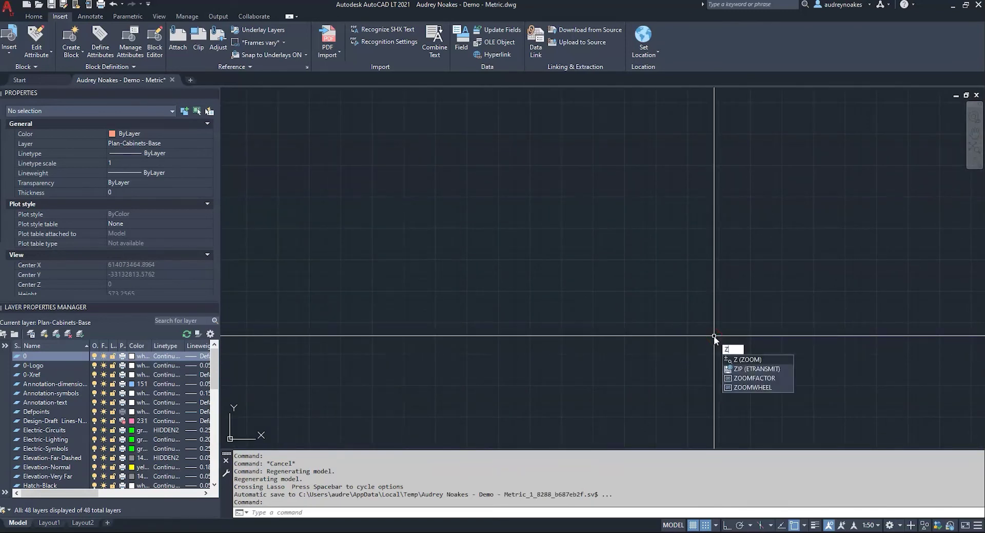
{"action": "key", "text": "Return"}
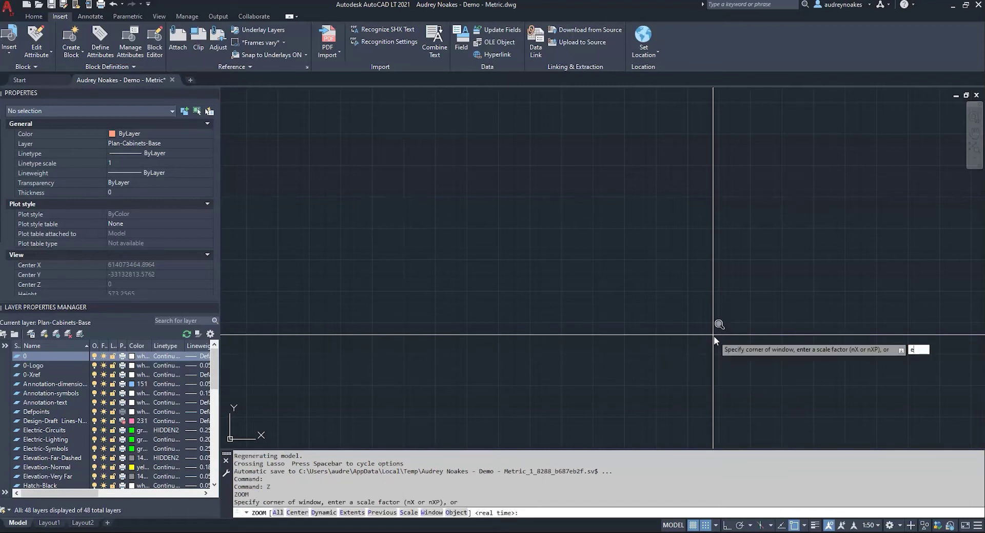
{"action": "type", "text": "e"}
{"action": "key", "text": "Return"}
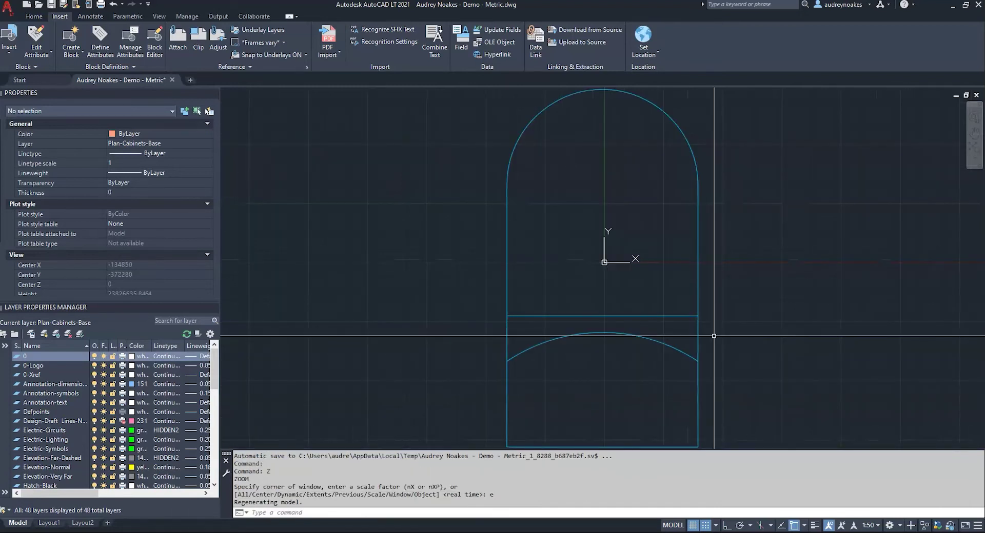
{"action": "left_click", "coordinate": [714, 336]}
{"action": "left_click", "coordinate": [643, 359]}
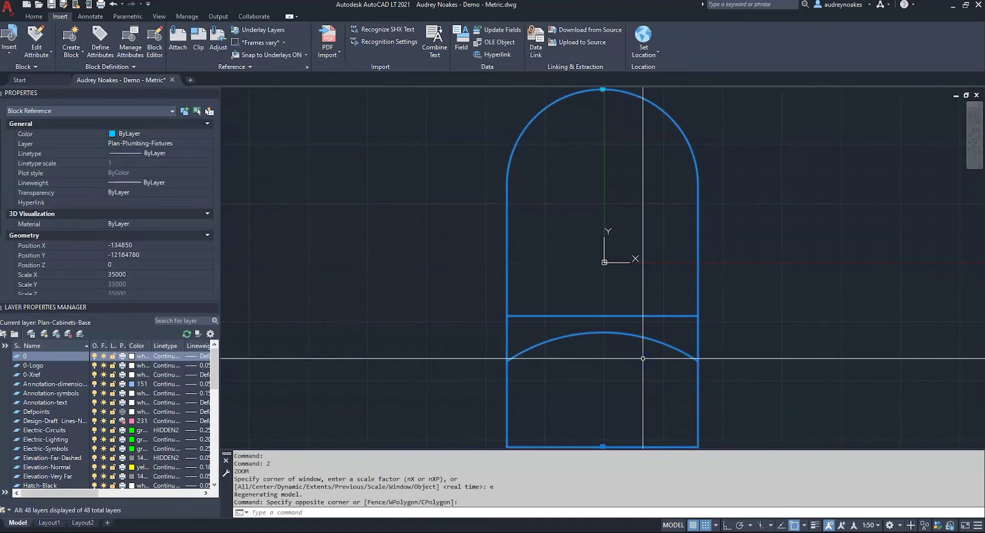
{"action": "key", "text": "Delete"}
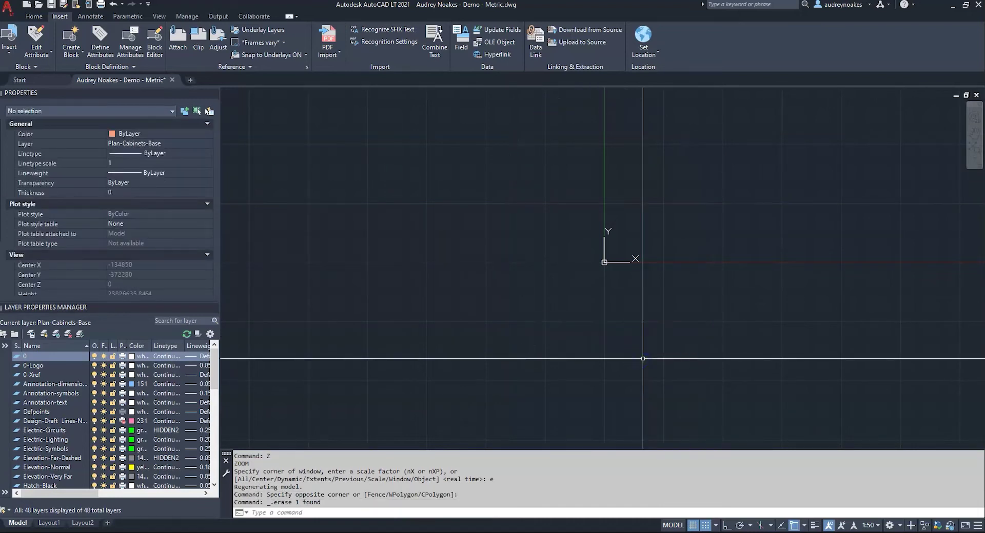
Zoom to extents again to show the cleaned-up drawing
{"action": "type", "text": "z"}
{"action": "key", "text": "Return"}
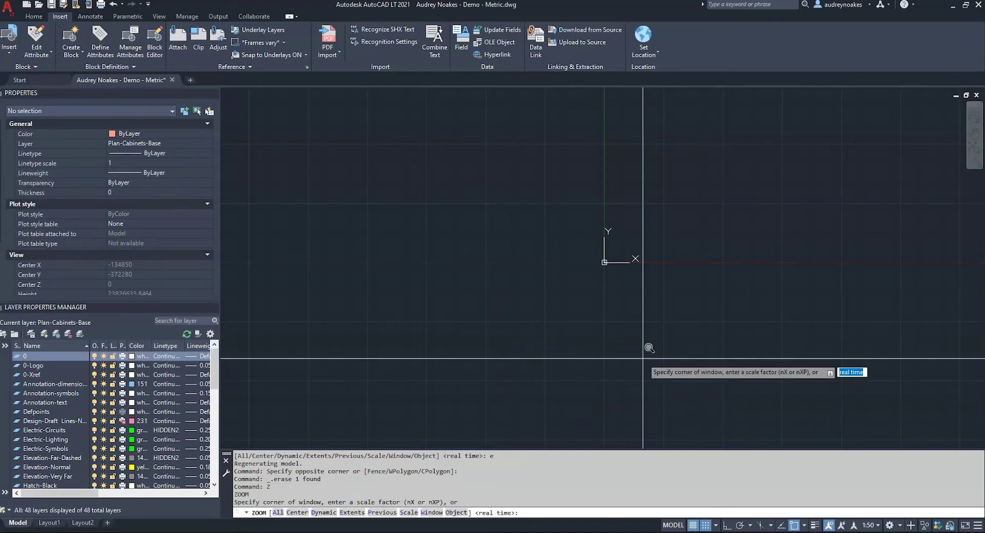
{"action": "type", "text": "e"}
{"action": "key", "text": "Return"}
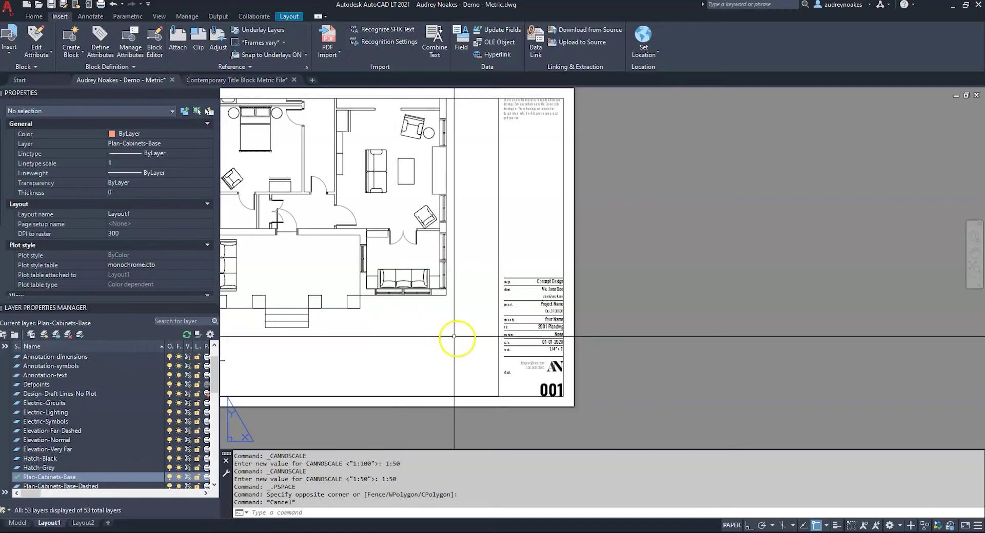
Open the selected title block definition in the Block Editor with BEDIT
{"action": "left_click", "coordinate": [548, 281]}
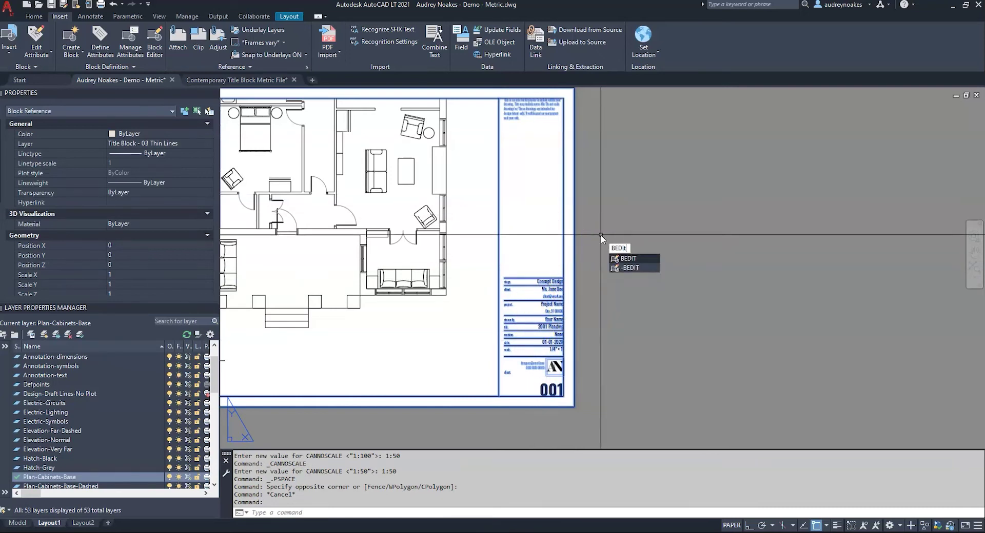
{"action": "key", "text": "Return"}
{"action": "left_click", "coordinate": [373, 276]}
Window-select the 12 upper stage, client and project fields and move them 110 units up
{"action": "middle_click_drag", "start_coordinate": [655, 310], "coordinate": [463, 294]}
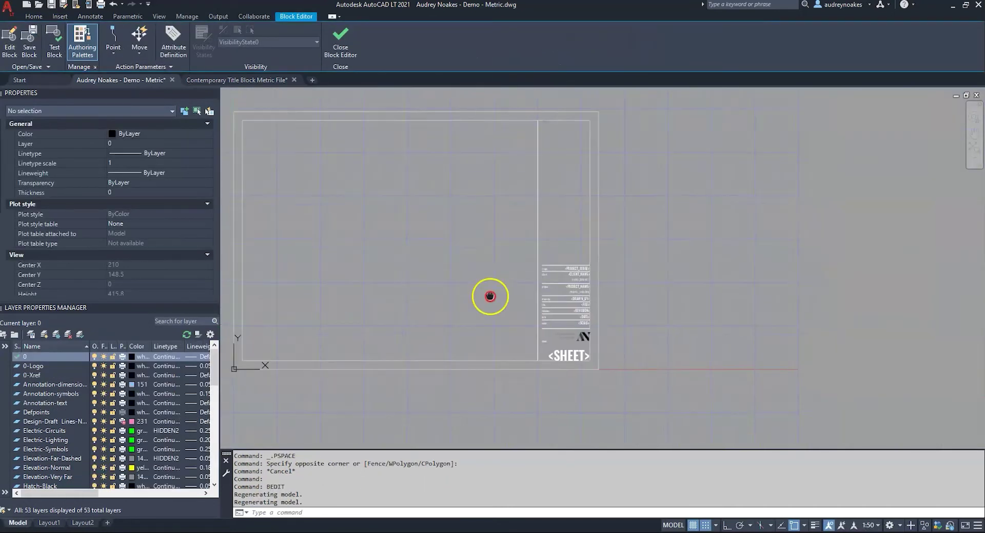
{"action": "scroll", "coordinate": [534, 281], "scroll_direction": "up", "scroll_amount": 4}
{"action": "left_click", "coordinate": [559, 216]}
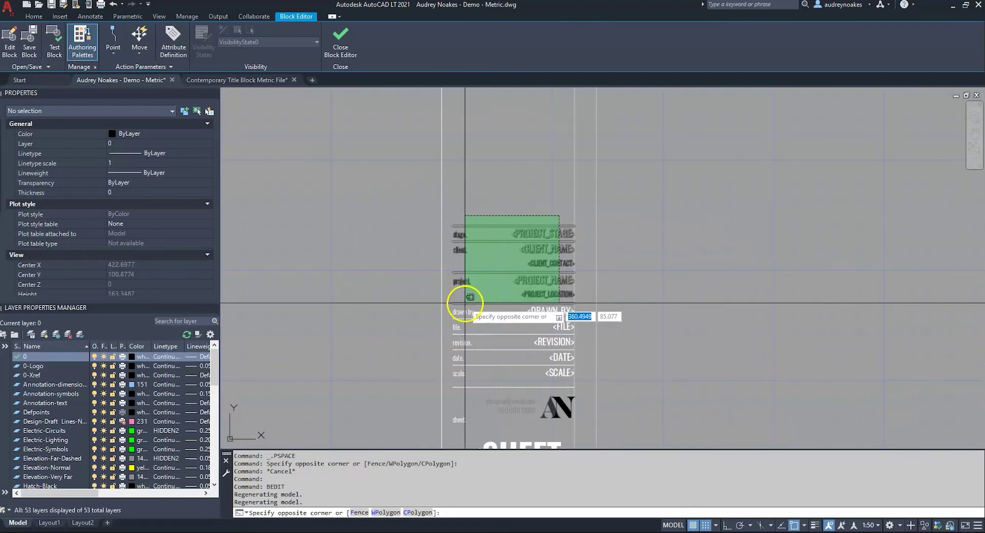
{"action": "left_click", "coordinate": [470, 297]}
{"action": "middle_click_drag", "start_coordinate": [502, 220], "coordinate": [495, 237]}
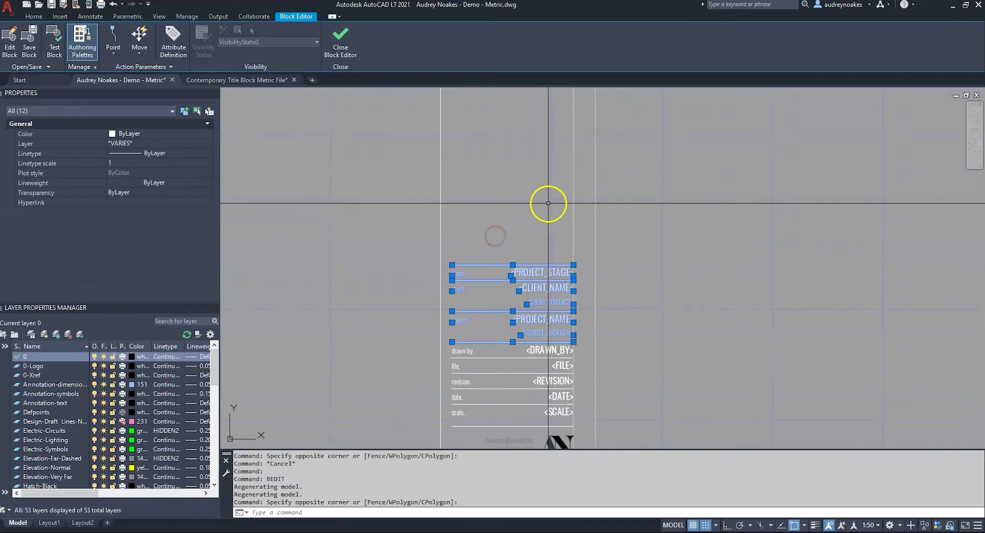
{"action": "type", "text": "m"}
{"action": "key", "text": "Return"}
{"action": "scroll", "coordinate": [594, 315], "scroll_direction": "down", "scroll_amount": 4}
{"action": "left_click", "coordinate": [633, 324]}
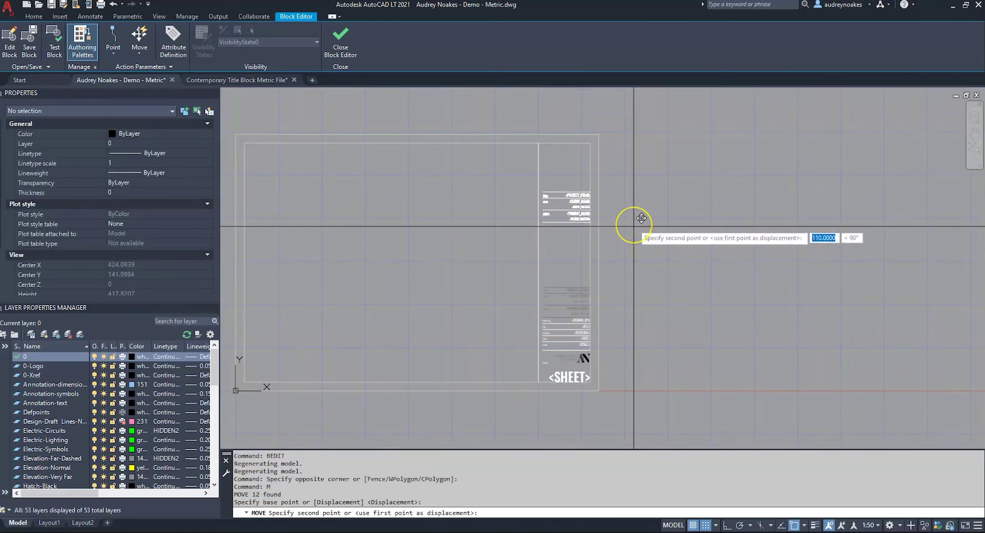
{"action": "left_click", "coordinate": [641, 218]}
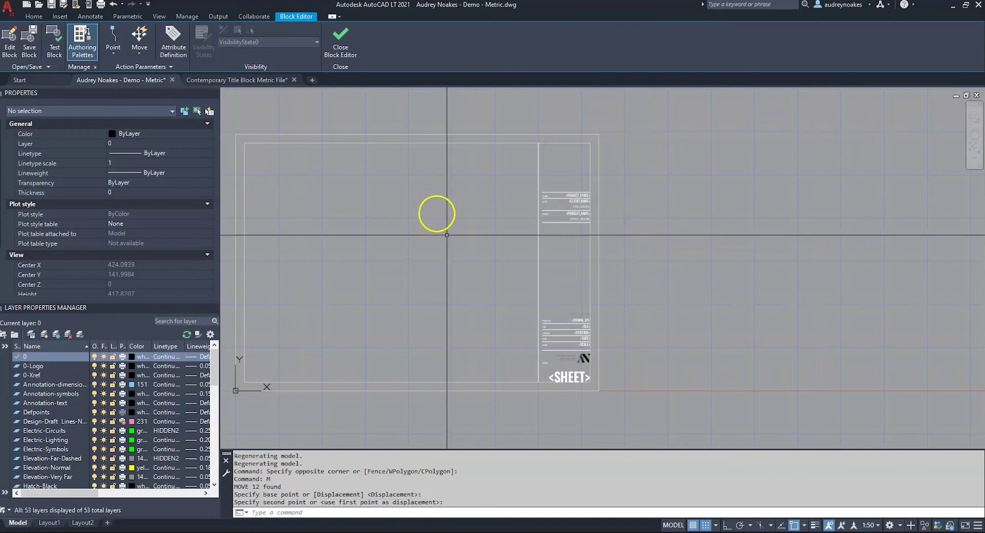
Save the title block changes, close the Block Editor and dismiss the annotation scale notice
{"action": "left_click", "coordinate": [341, 49]}
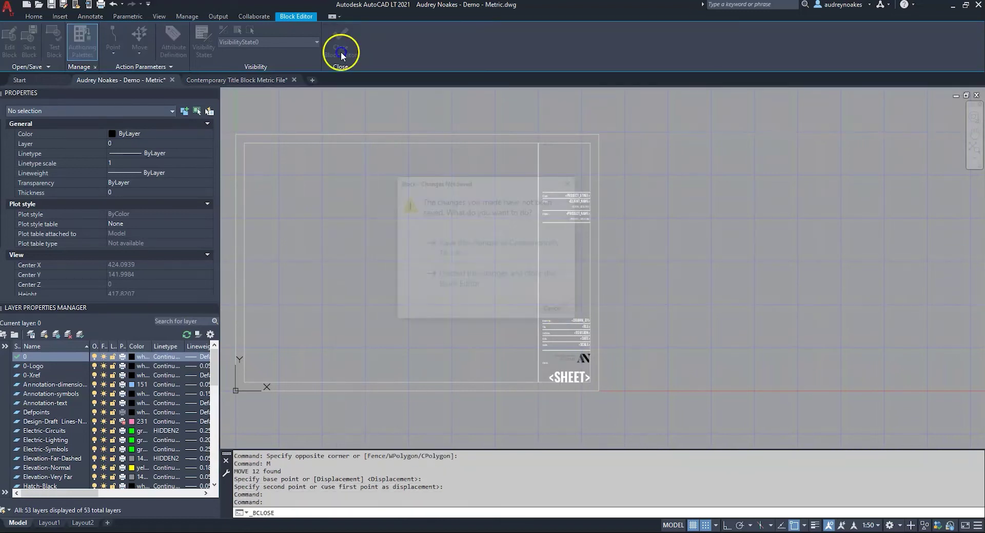
{"action": "left_click", "coordinate": [486, 246]}
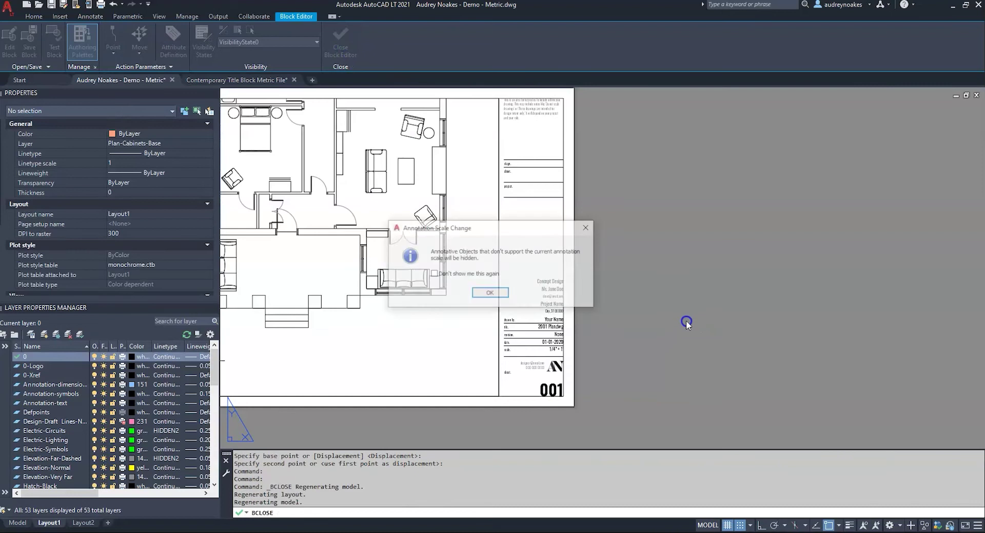
{"action": "left_click", "coordinate": [491, 293]}
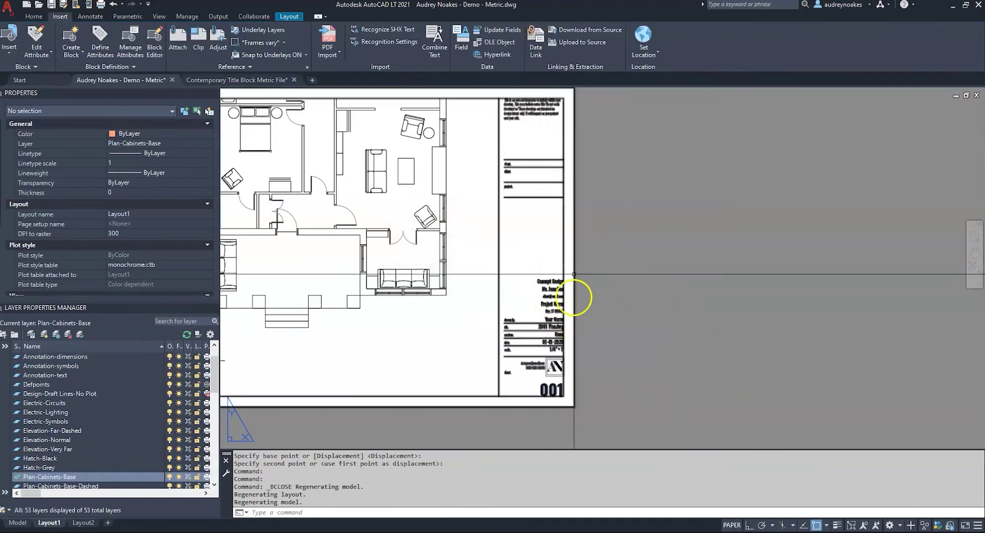
Pan and zoom the Layout1 sheet until the updated title block is legible
{"action": "middle_click_drag", "start_coordinate": [563, 209], "coordinate": [523, 224]}
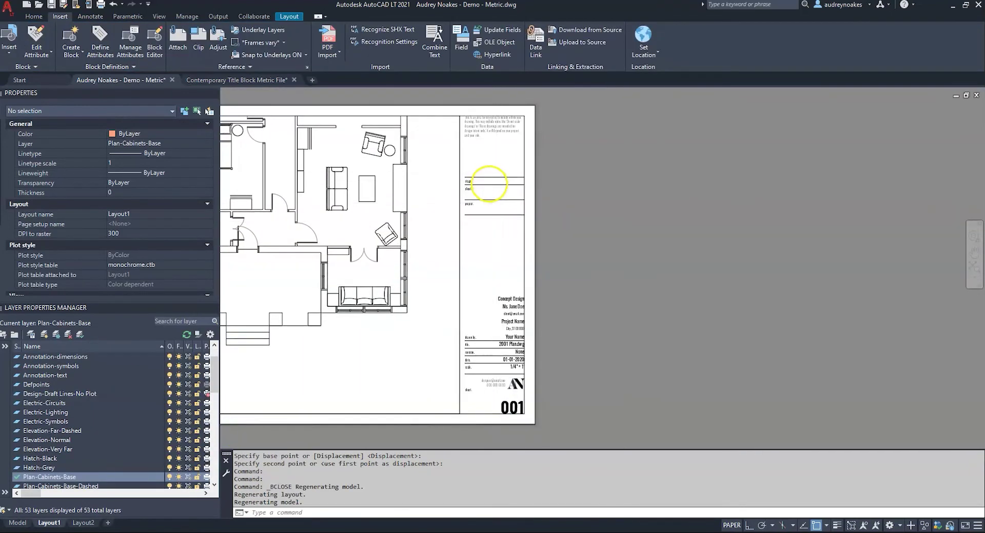
{"action": "scroll", "coordinate": [501, 180], "scroll_direction": "up", "scroll_amount": 3}
{"action": "scroll", "coordinate": [477, 252], "scroll_direction": "down", "scroll_amount": 2}
{"action": "scroll", "coordinate": [495, 263], "scroll_direction": "up", "scroll_amount": 4}
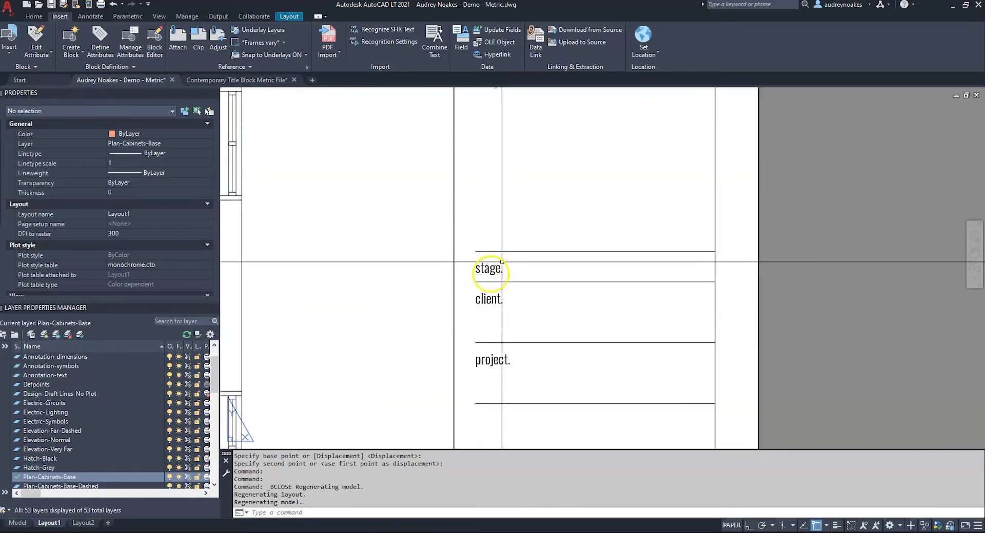
{"action": "scroll", "coordinate": [487, 241], "scroll_direction": "down", "scroll_amount": 1}
{"action": "scroll", "coordinate": [611, 380], "scroll_direction": "down", "scroll_amount": 3}
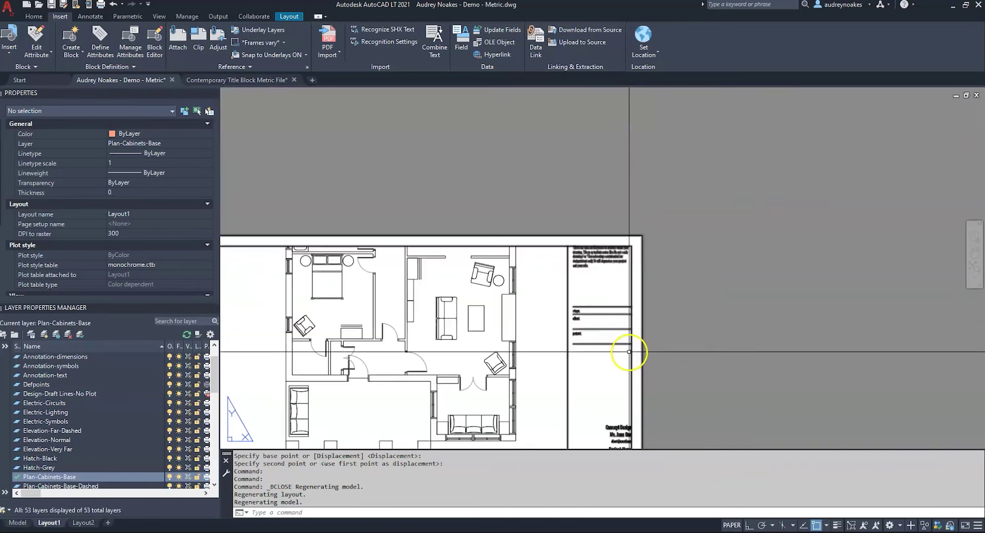
{"action": "scroll", "coordinate": [530, 211], "scroll_direction": "up", "scroll_amount": 5}
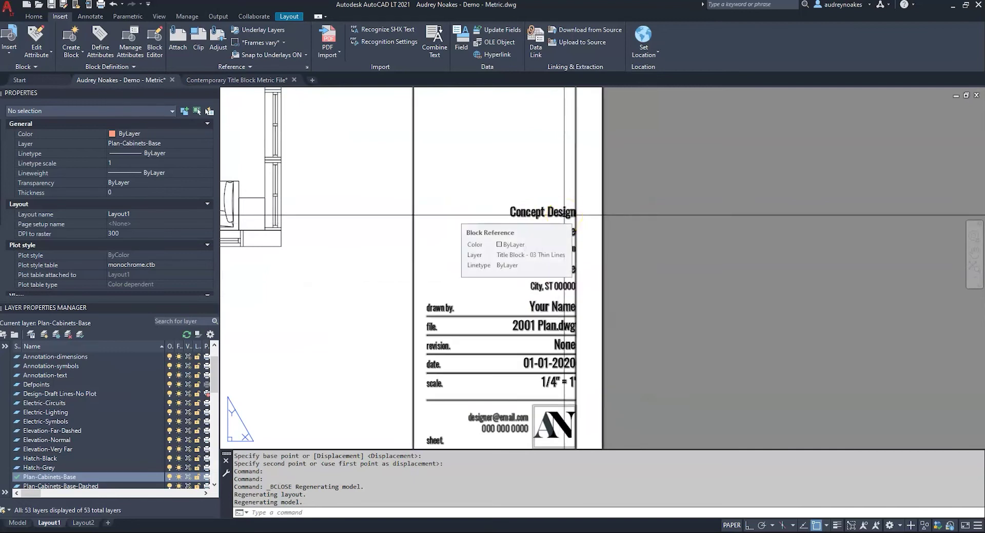
Check the title block's project stage value in the Enhanced Attribute Editor, then cancel
{"action": "double_click", "coordinate": [533, 215]}
{"action": "left_click", "coordinate": [611, 267]}
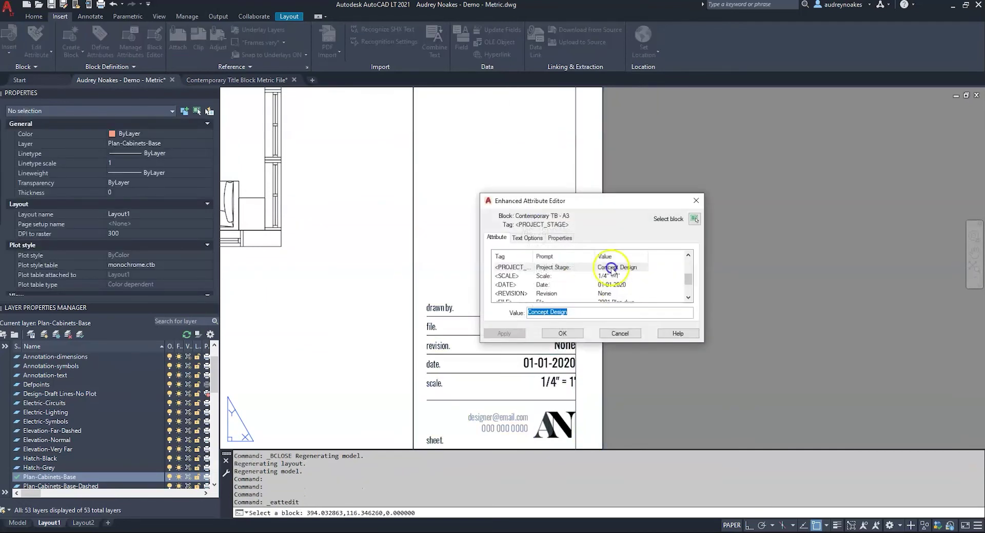
{"action": "left_click", "coordinate": [619, 333]}
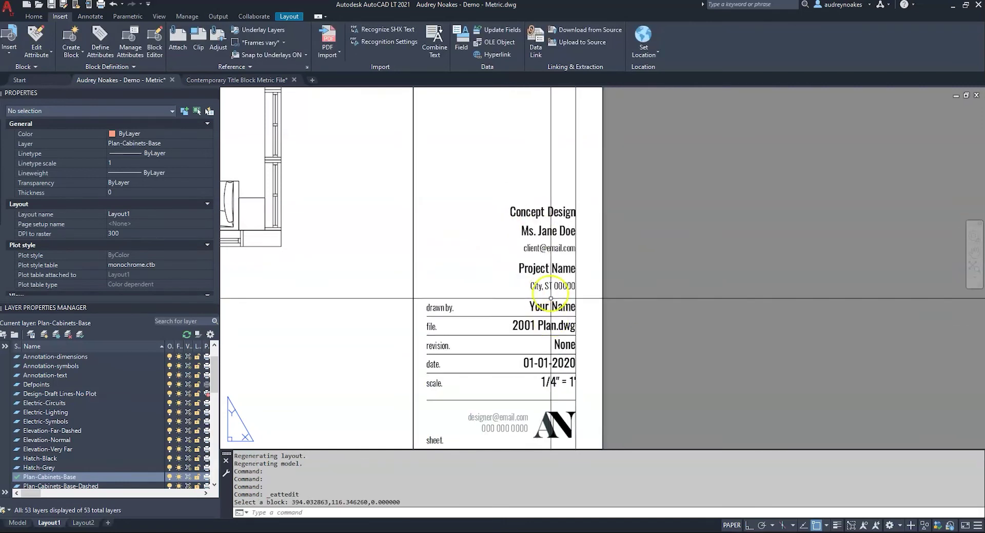
{"action": "scroll", "coordinate": [548, 273], "scroll_direction": "down", "scroll_amount": 4}
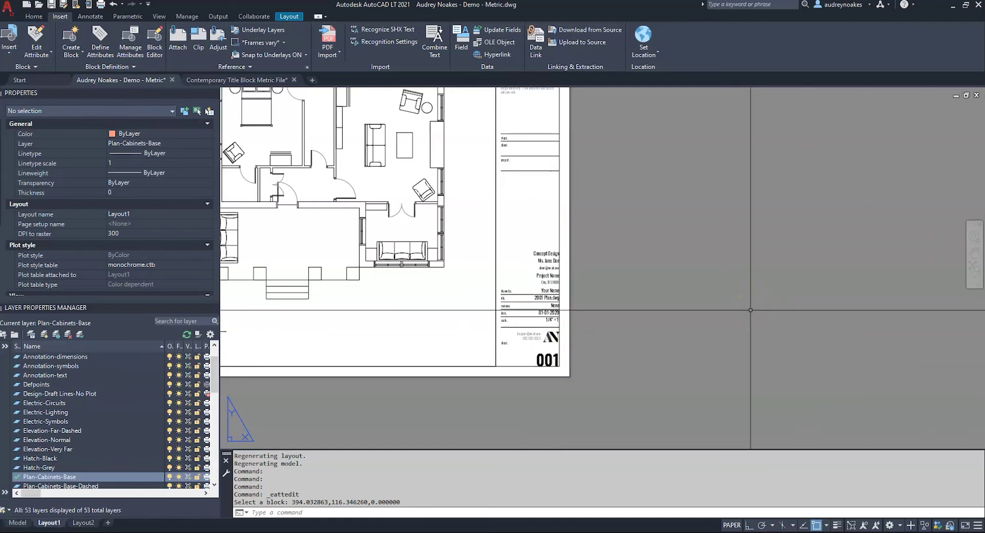
Run ATTSYNC on the picked Contemporary TB - A3 title block and confirm the sync
{"action": "type", "text": "ttsyn"}
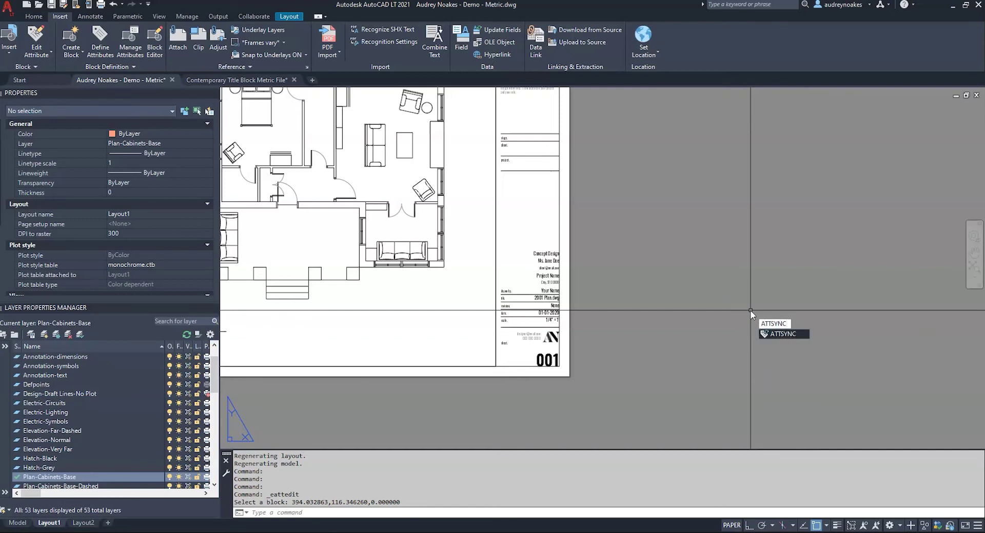
{"action": "key", "text": "Return"}
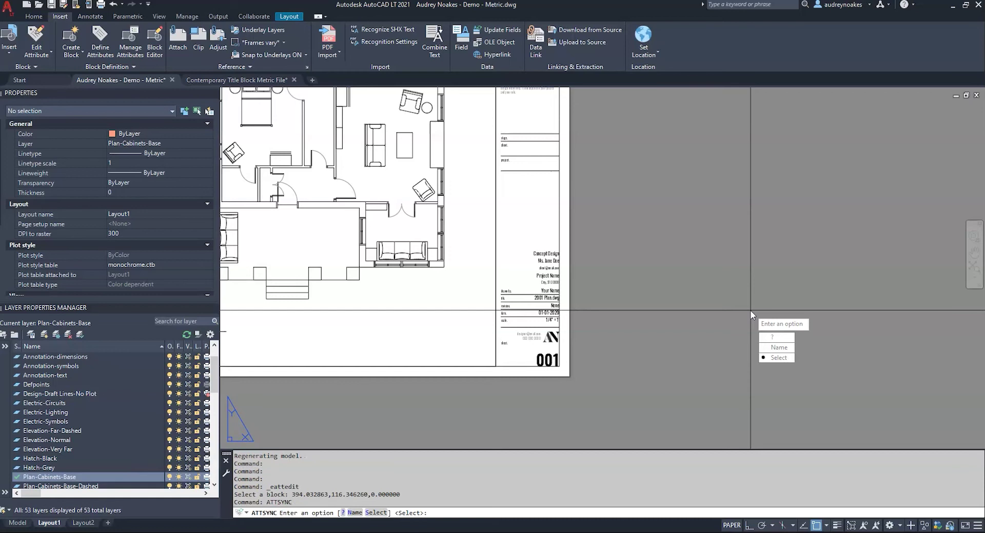
{"action": "left_click", "coordinate": [777, 358]}
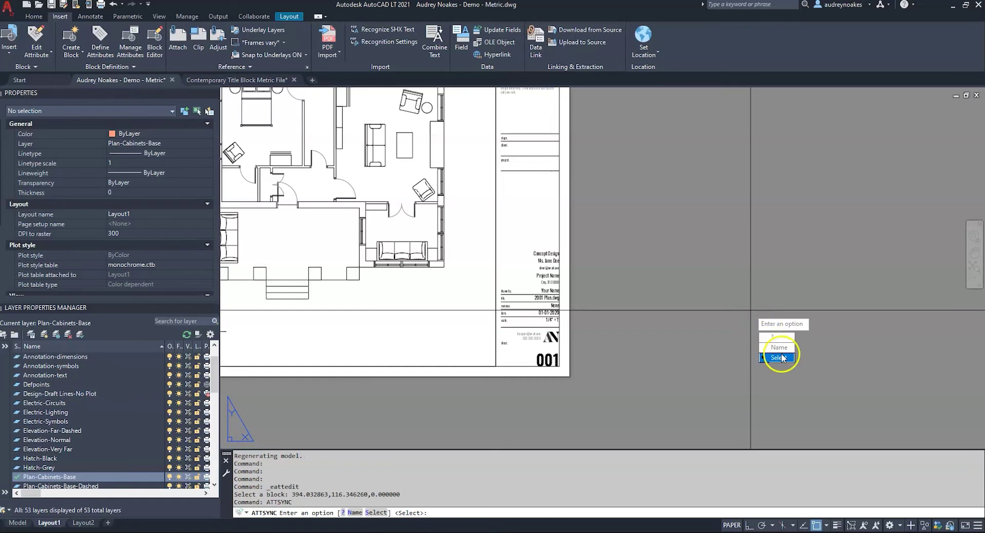
{"action": "left_click", "coordinate": [558, 242]}
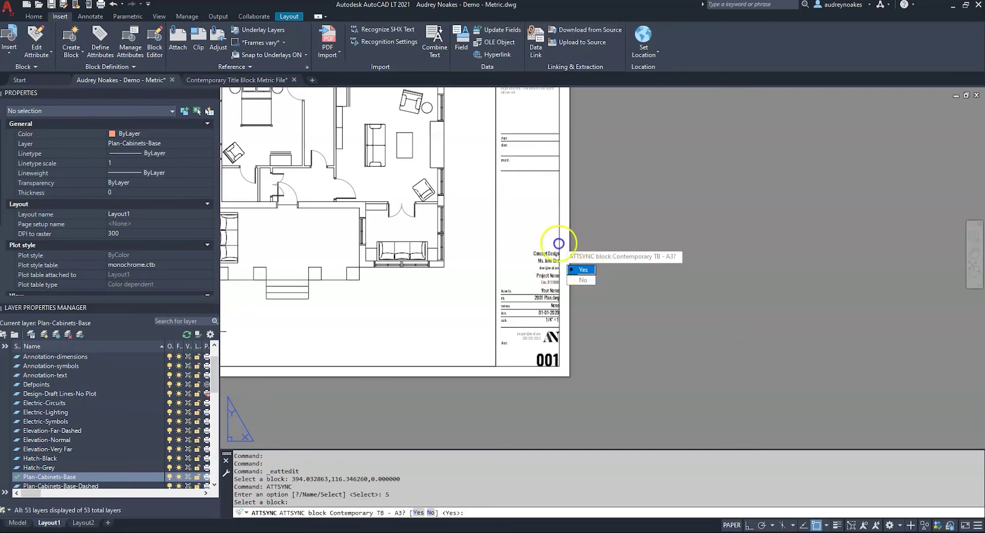
{"action": "key", "text": "Return"}
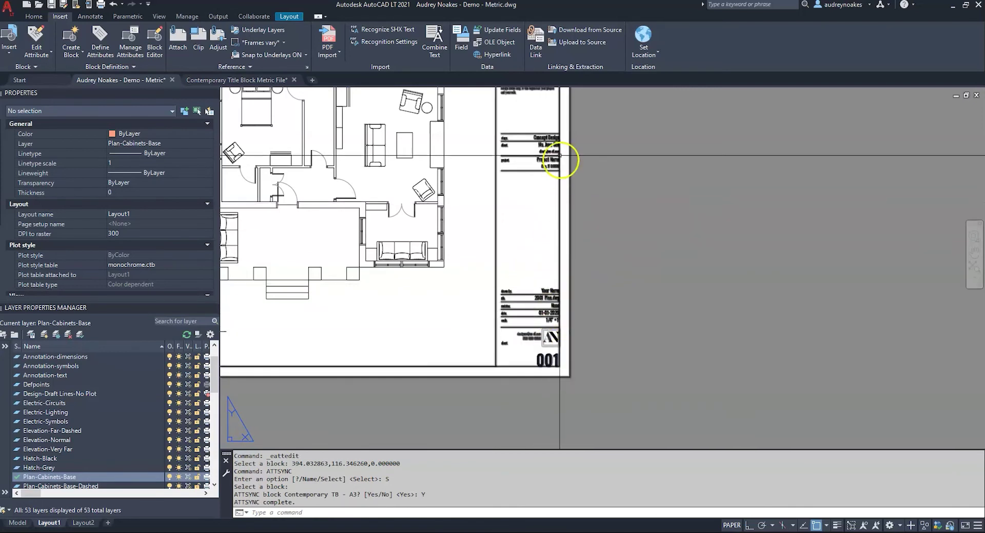
{"action": "middle_click_drag", "start_coordinate": [558, 148], "coordinate": [550, 256]}
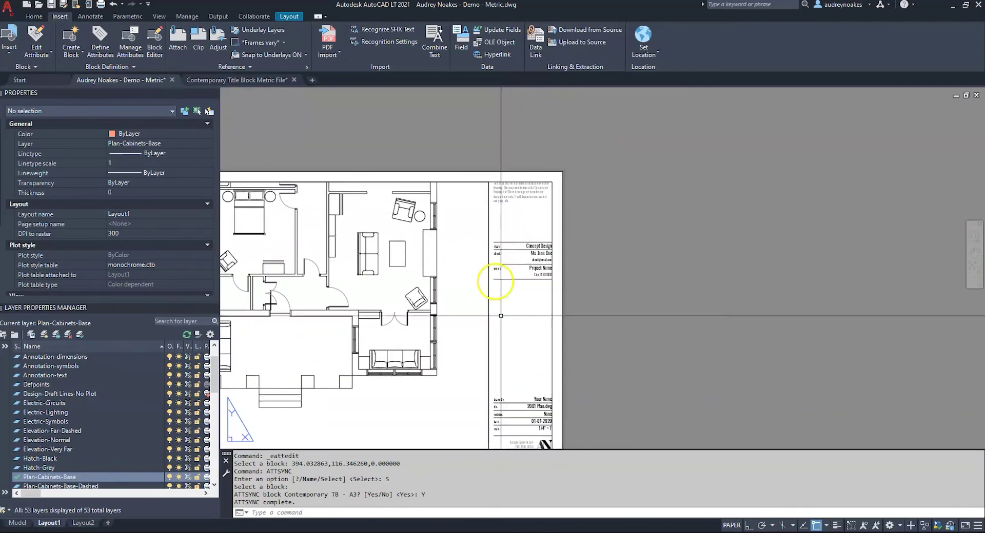
{"action": "middle_click_drag", "start_coordinate": [457, 340], "coordinate": [549, 314]}
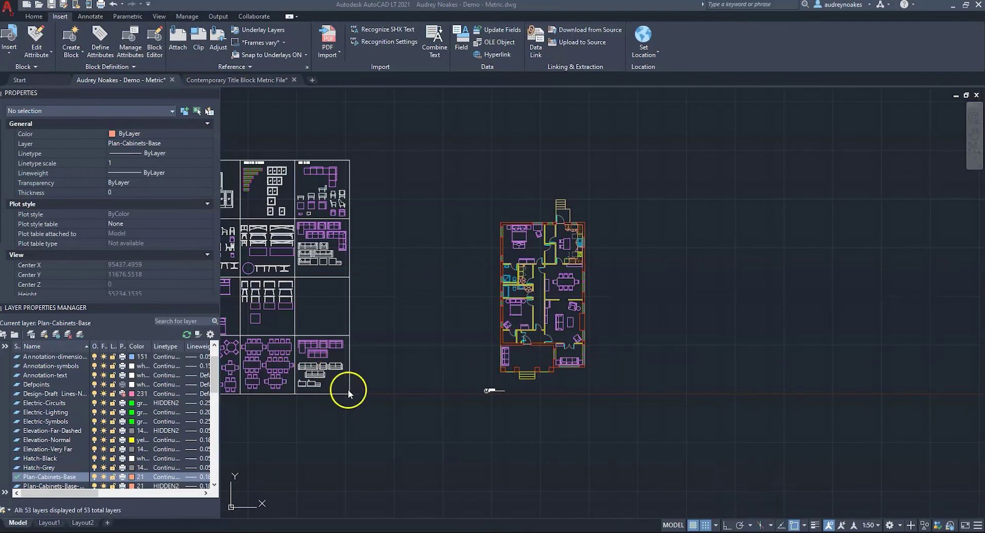
Activate the drawing window and clear the stray 'asdj' dynamic input
{"action": "left_click", "coordinate": [576, 310]}
{"action": "type", "text": "asdj"}
{"action": "key", "text": "BackSpace"}
{"action": "key", "text": "BackSpace"}
{"action": "key", "text": "BackSpace"}
{"action": "key", "text": "BackSpace"}
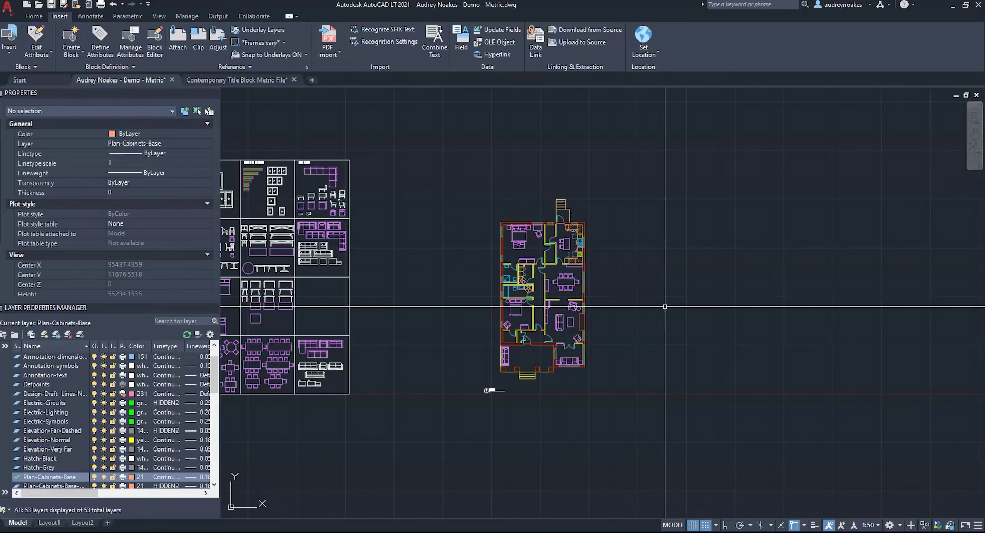
Show the command line with COMMANDLINE, hide it with Ctrl+9 and confirm, then restore it with Ctrl+9
{"action": "type", "text": "c"}
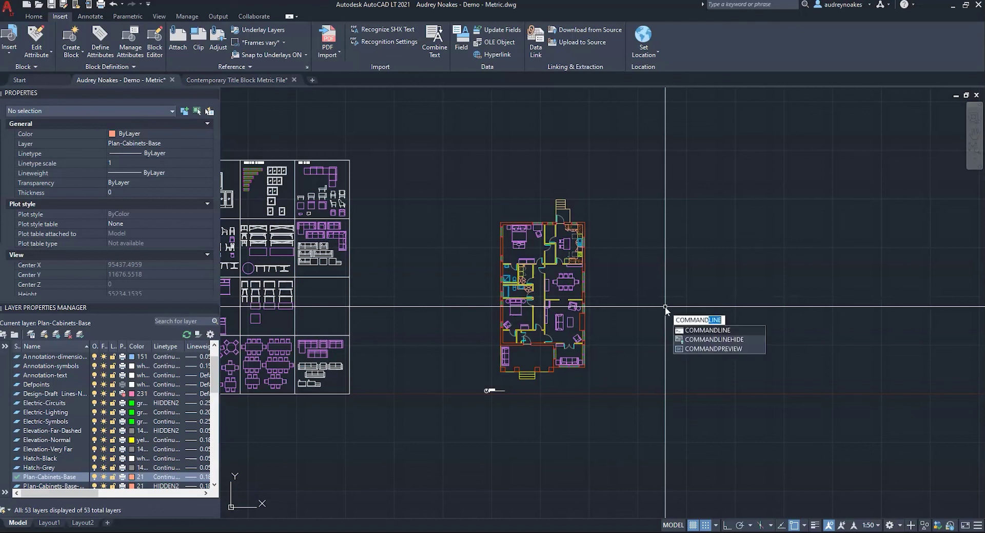
{"action": "type", "text": "ommandline"}
{"action": "key", "text": "Return"}
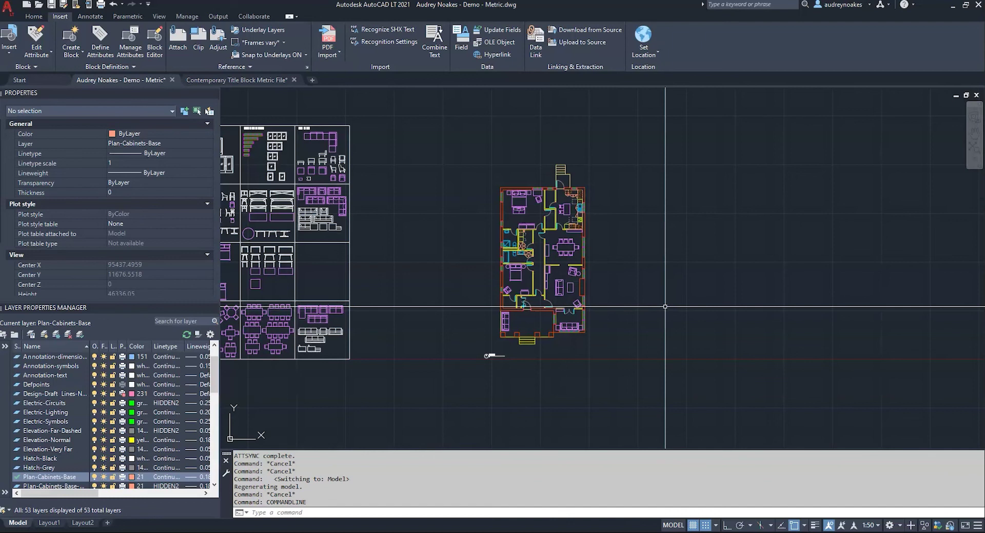
{"action": "key", "text": "ctrl+9"}
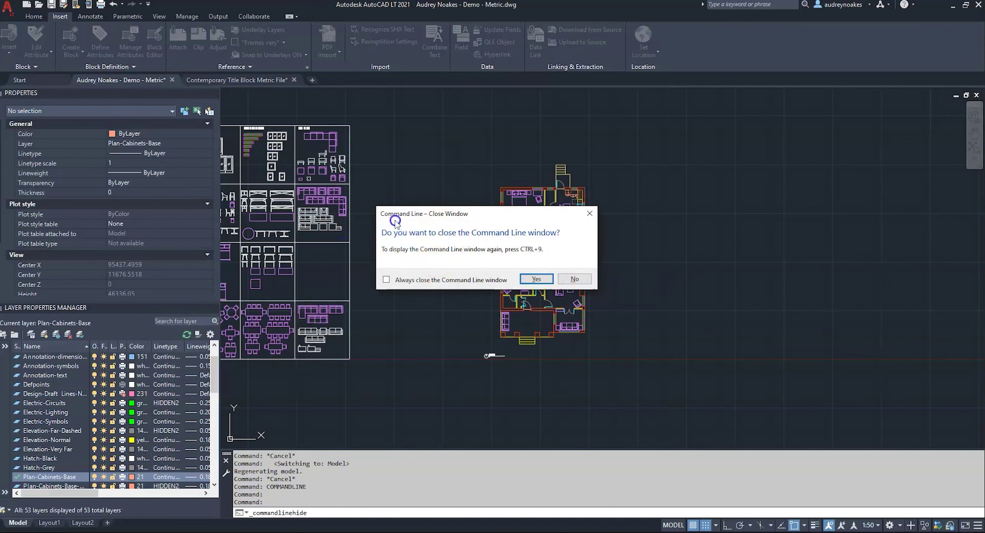
{"action": "left_click", "coordinate": [539, 278]}
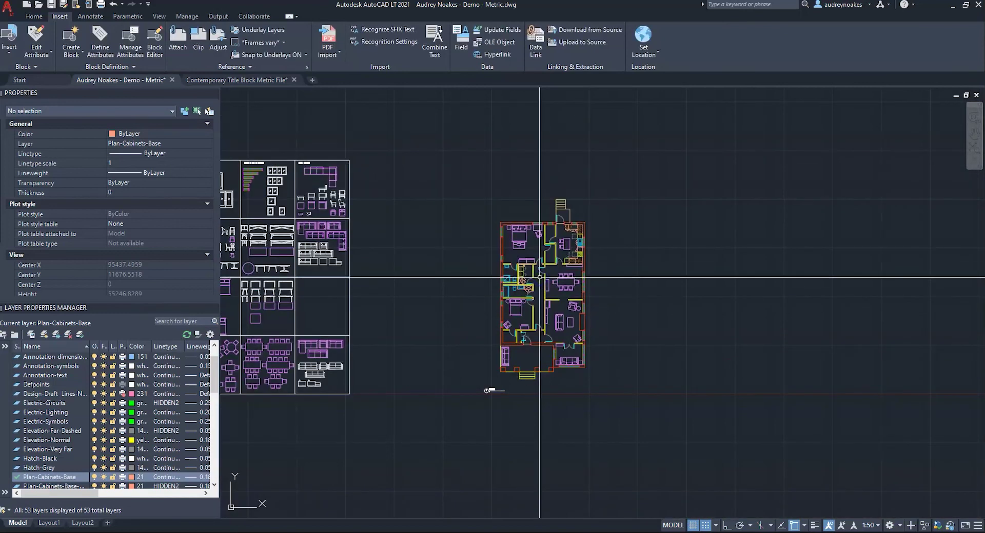
{"action": "key", "text": "ctrl+9"}
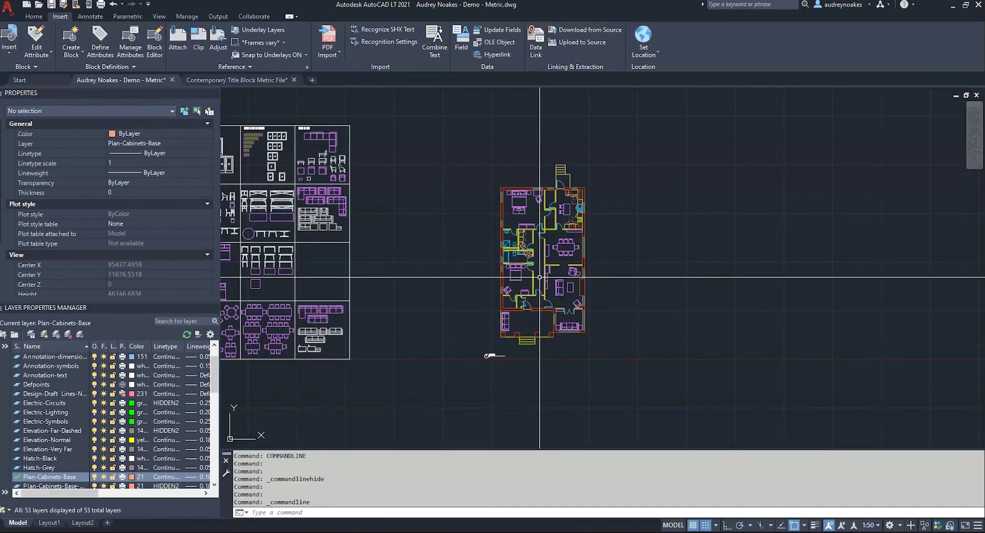